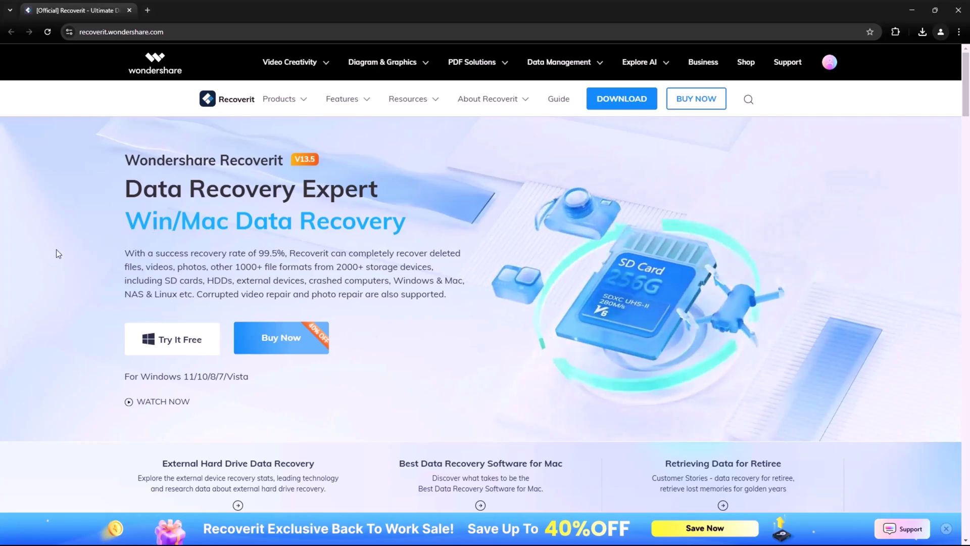
Scroll the Recoverit home page to 'What They Say About Recoverit?', return to top, and highlight 'Data Recovery'.
{"action": "scroll", "coordinate": [43, 255], "scroll_direction": "down", "scroll_amount": 3}
{"action": "scroll", "coordinate": [44, 257], "scroll_direction": "up", "scroll_amount": 2}
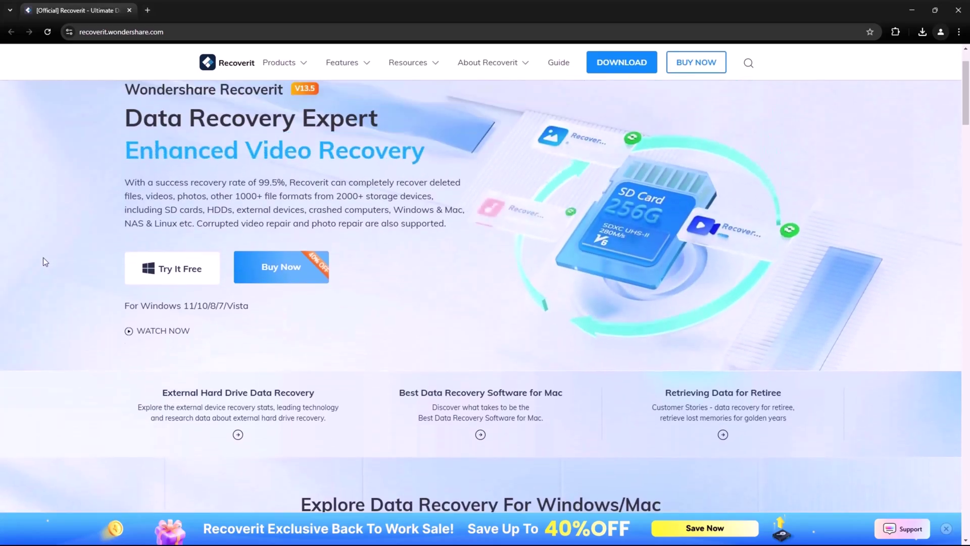
{"action": "scroll", "coordinate": [43, 257], "scroll_direction": "down", "scroll_amount": 7}
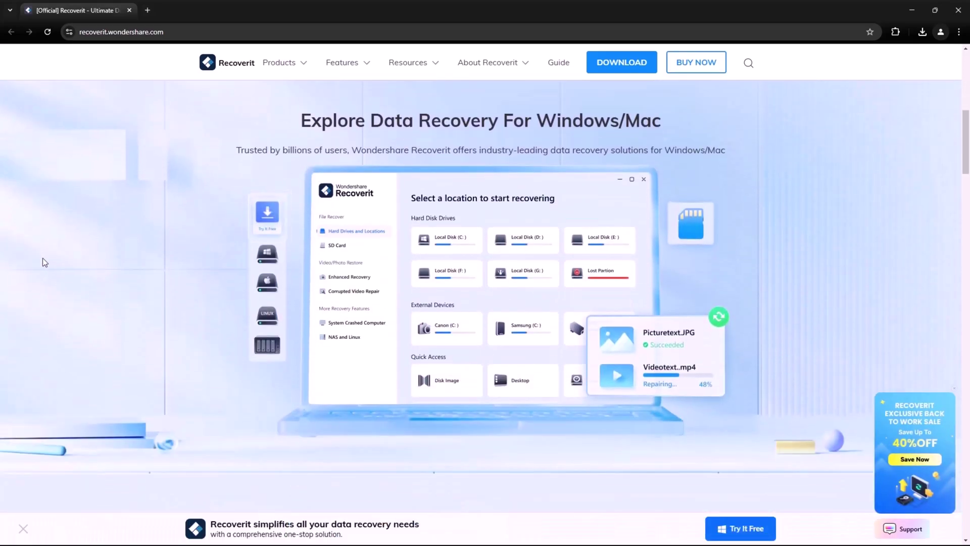
{"action": "scroll", "coordinate": [43, 258], "scroll_direction": "down", "scroll_amount": 1}
{"action": "scroll", "coordinate": [43, 258], "scroll_direction": "up", "scroll_amount": 1}
{"action": "scroll", "coordinate": [74, 260], "scroll_direction": "down", "scroll_amount": 1}
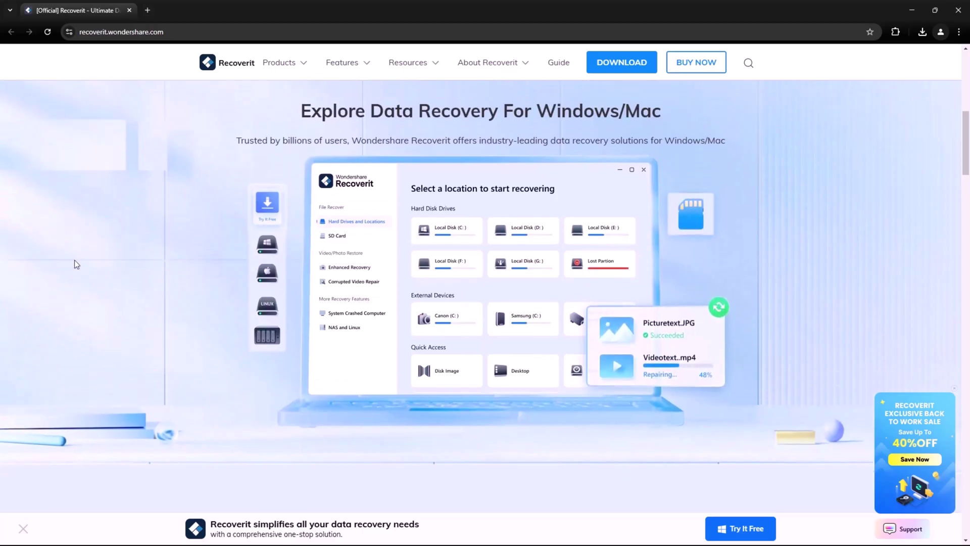
{"action": "scroll", "coordinate": [74, 260], "scroll_direction": "down", "scroll_amount": 6}
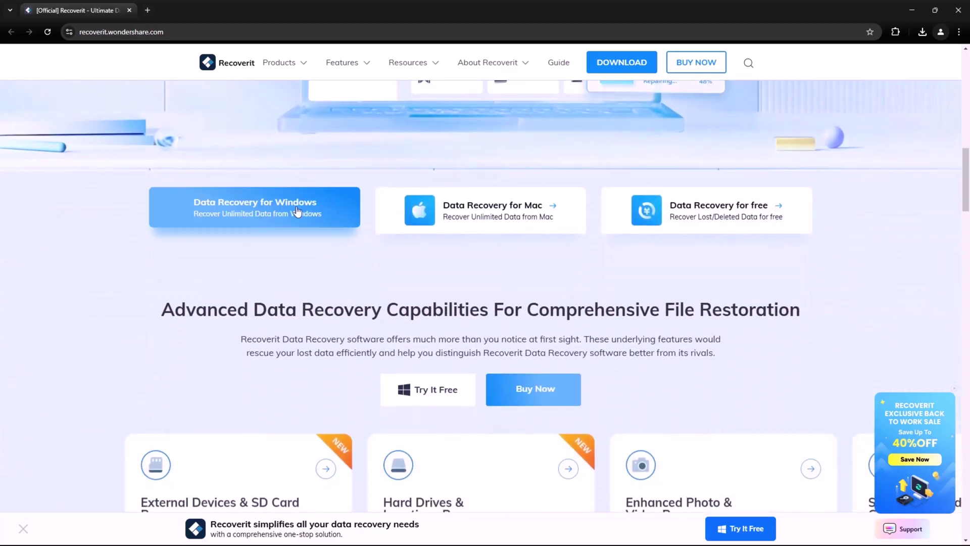
{"action": "scroll", "coordinate": [712, 238], "scroll_direction": "down", "scroll_amount": 4}
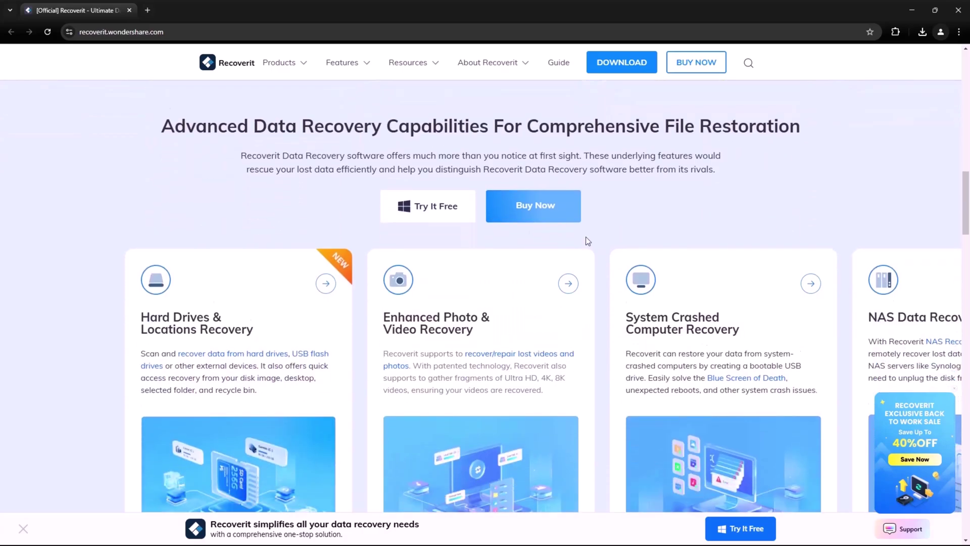
{"action": "scroll", "coordinate": [81, 245], "scroll_direction": "down", "scroll_amount": 10}
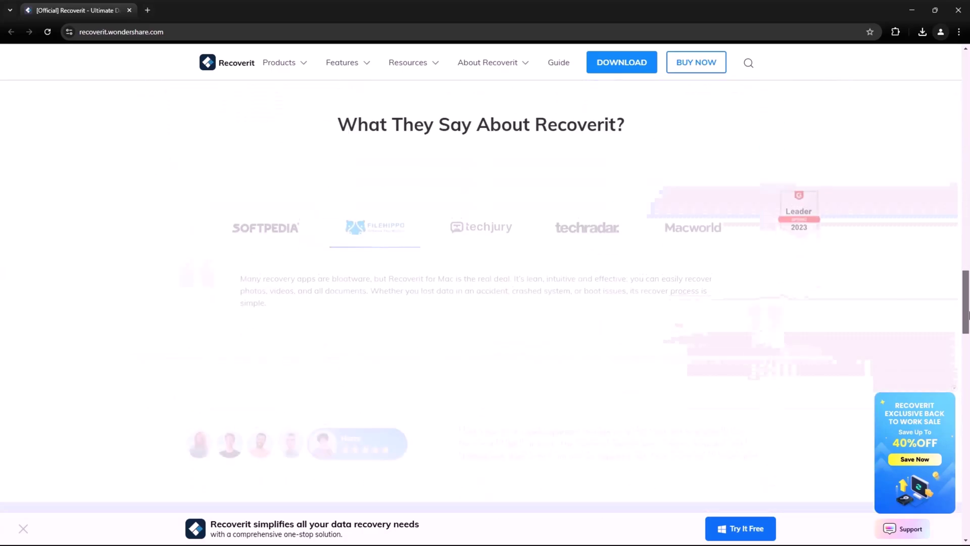
{"action": "left_click_drag", "start_coordinate": [965, 303], "coordinate": [966, 80]}
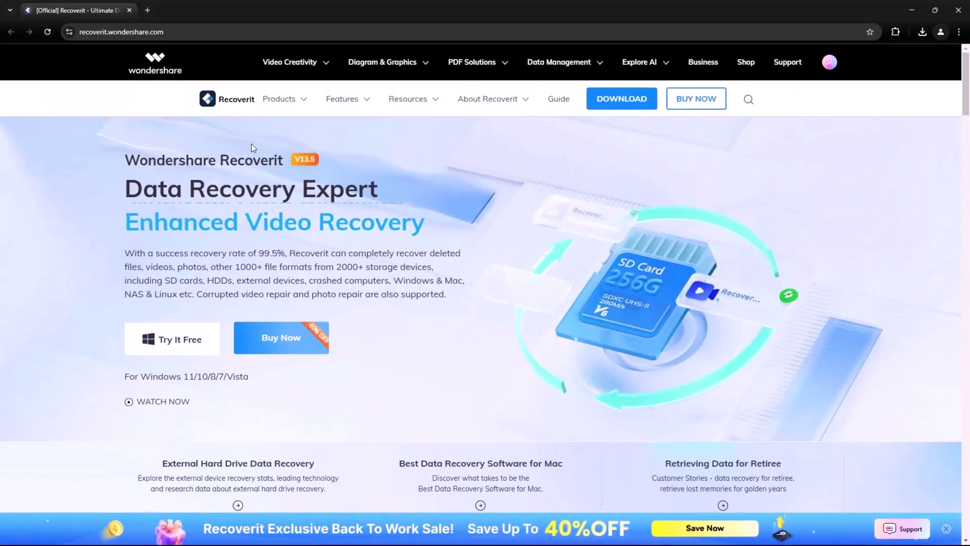
{"action": "left_click_drag", "start_coordinate": [126, 188], "coordinate": [297, 187]}
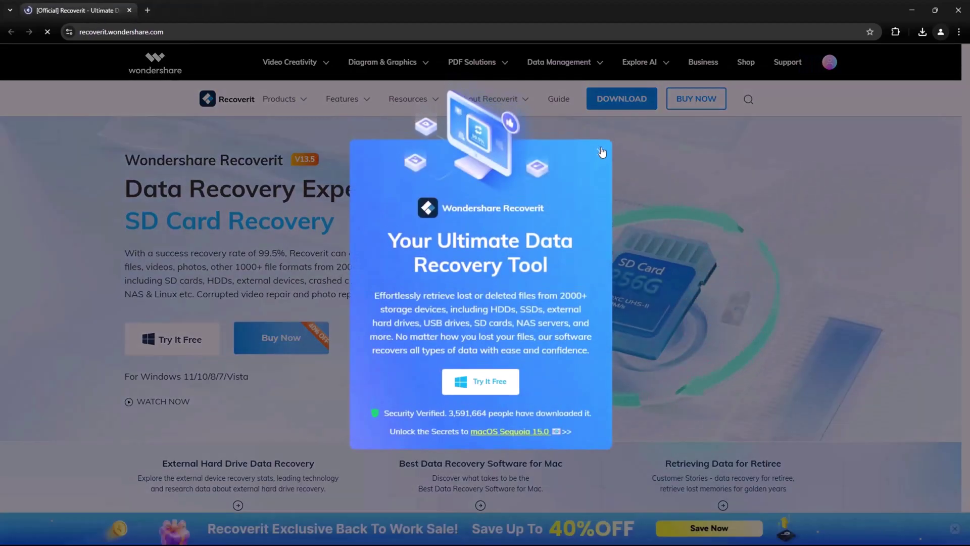
Close the Recoverit promo popup and select the product description paragraph.
{"action": "left_click", "coordinate": [602, 151]}
{"action": "double_click", "coordinate": [159, 266]}
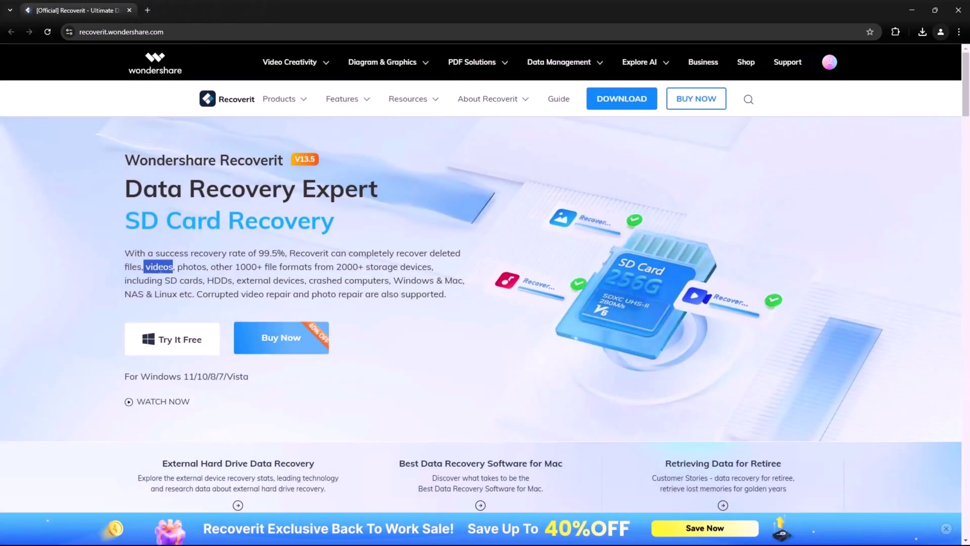
{"action": "left_click_drag", "start_coordinate": [160, 268], "coordinate": [450, 293]}
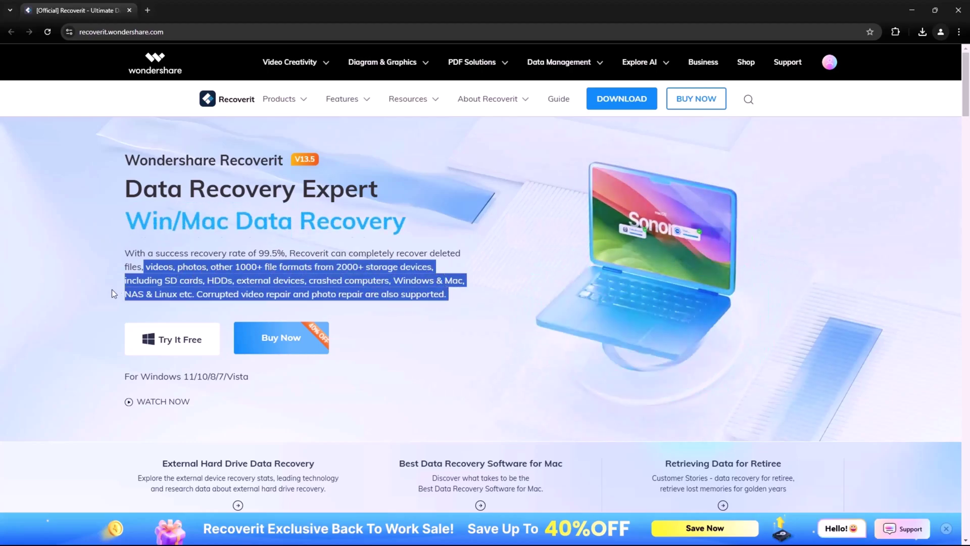
{"action": "scroll", "coordinate": [82, 296], "scroll_direction": "down", "scroll_amount": 10}
{"action": "scroll", "coordinate": [83, 299], "scroll_direction": "up", "scroll_amount": 3}
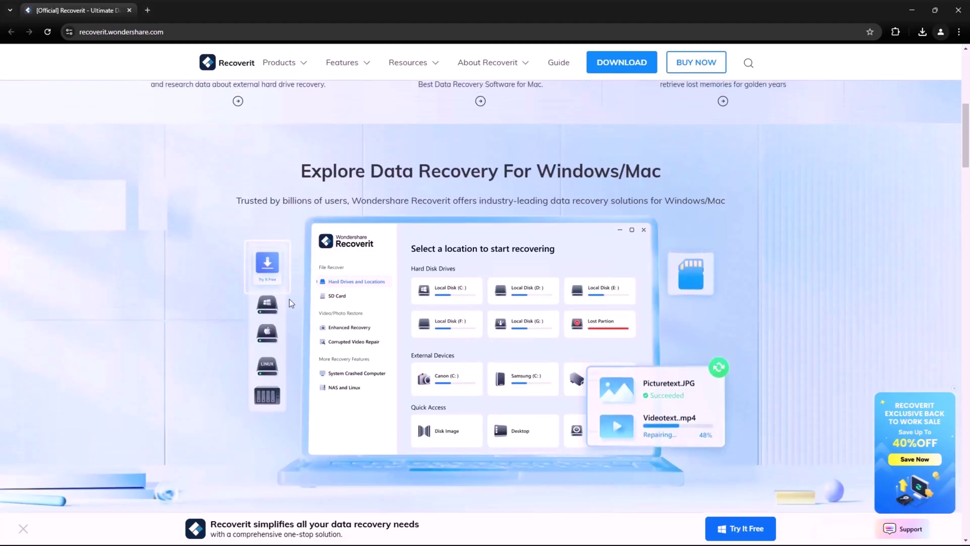
Start the free installer download, declining TeraBox and blocking the site's extra downloads.
{"action": "left_click", "coordinate": [272, 336]}
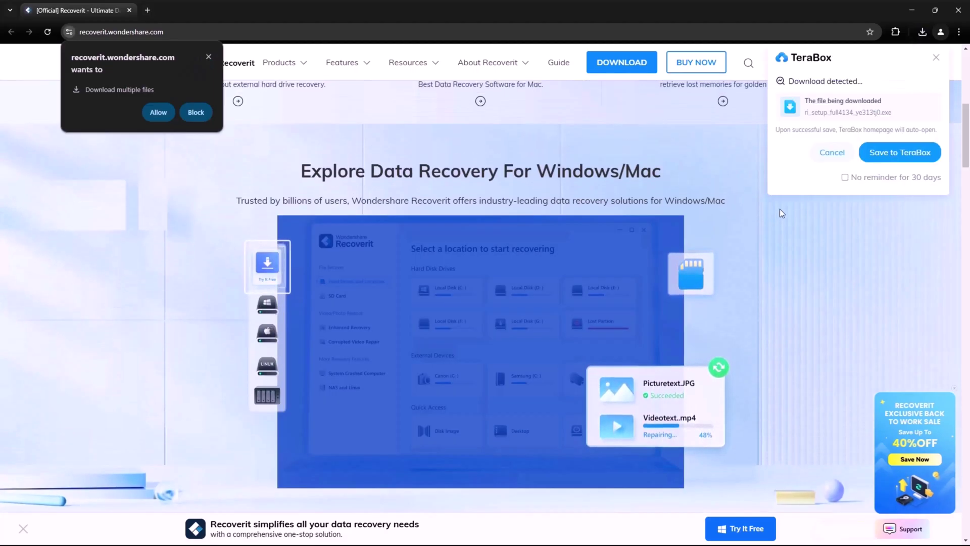
{"action": "left_click", "coordinate": [832, 152]}
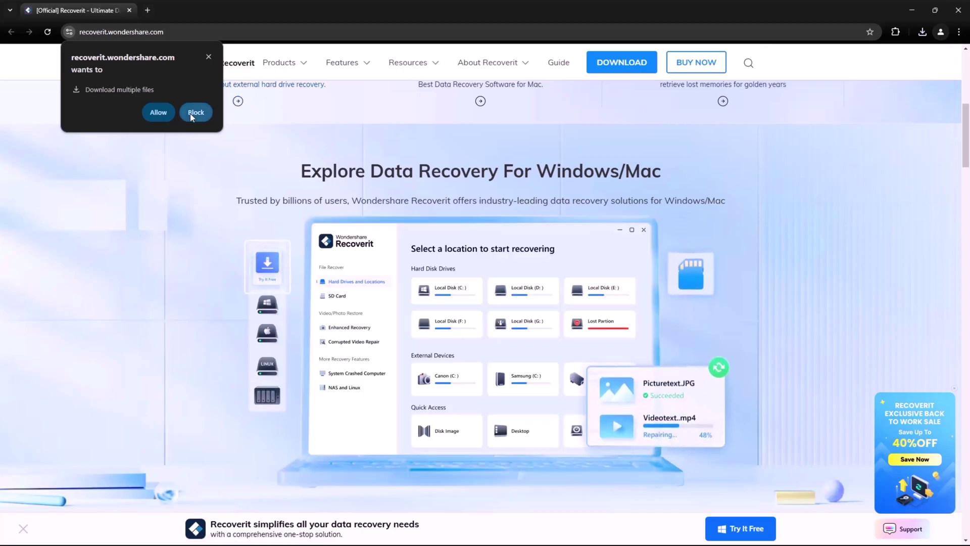
{"action": "left_click", "coordinate": [209, 57]}
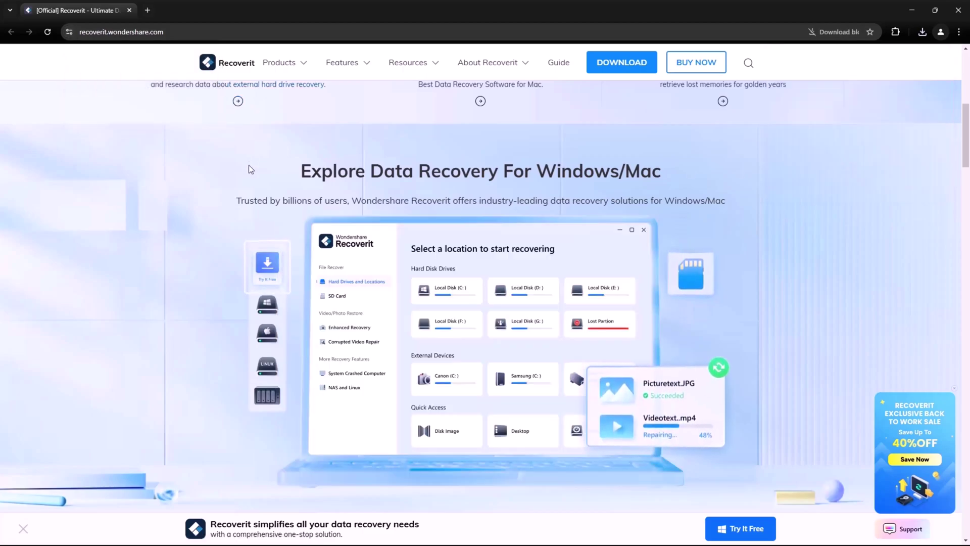
Back at the page top, download the free Windows trial of Recoverit.
{"action": "scroll", "coordinate": [407, 247], "scroll_direction": "down", "scroll_amount": 4}
{"action": "scroll", "coordinate": [684, 247], "scroll_direction": "up", "scroll_amount": 2}
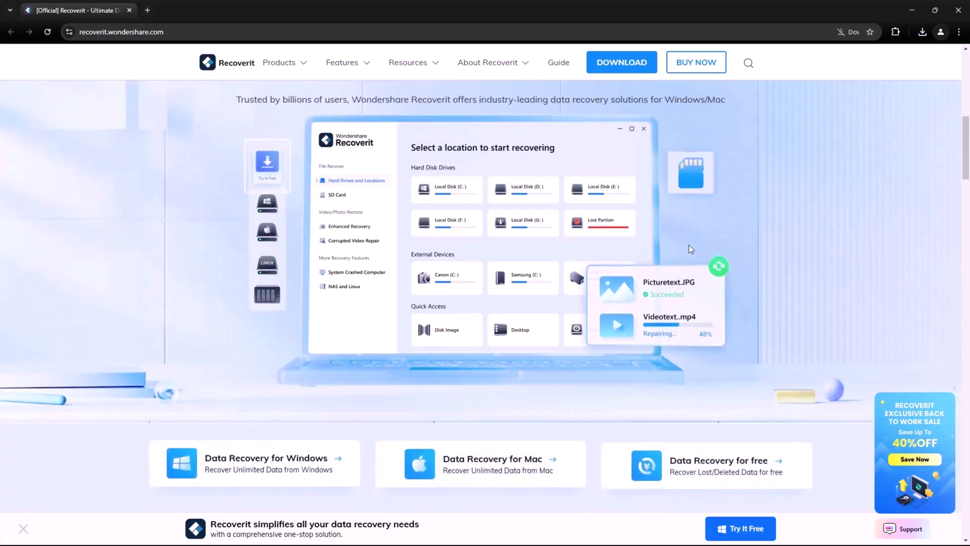
{"action": "scroll", "coordinate": [531, 267], "scroll_direction": "down", "scroll_amount": 2}
{"action": "scroll", "coordinate": [531, 271], "scroll_direction": "up", "scroll_amount": 8}
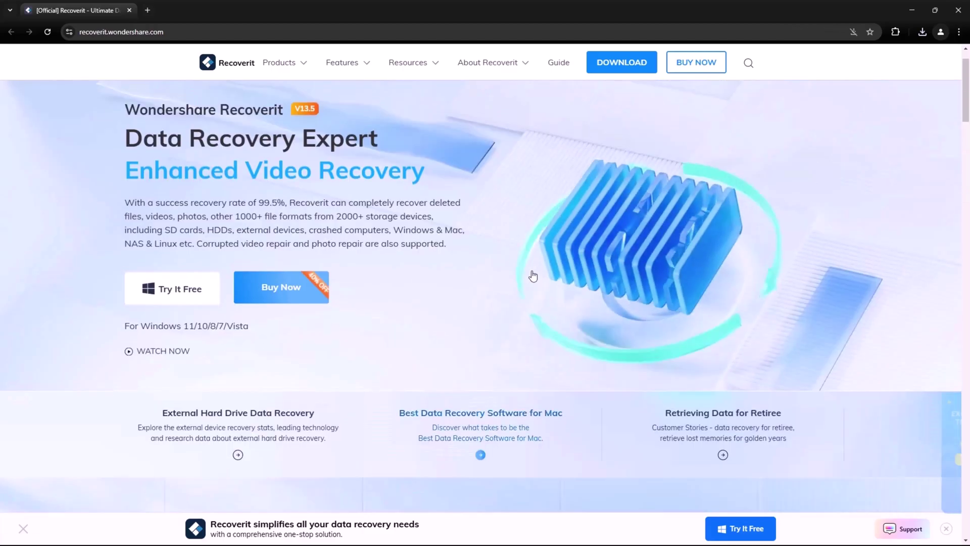
{"action": "scroll", "coordinate": [533, 276], "scroll_direction": "up", "scroll_amount": 1}
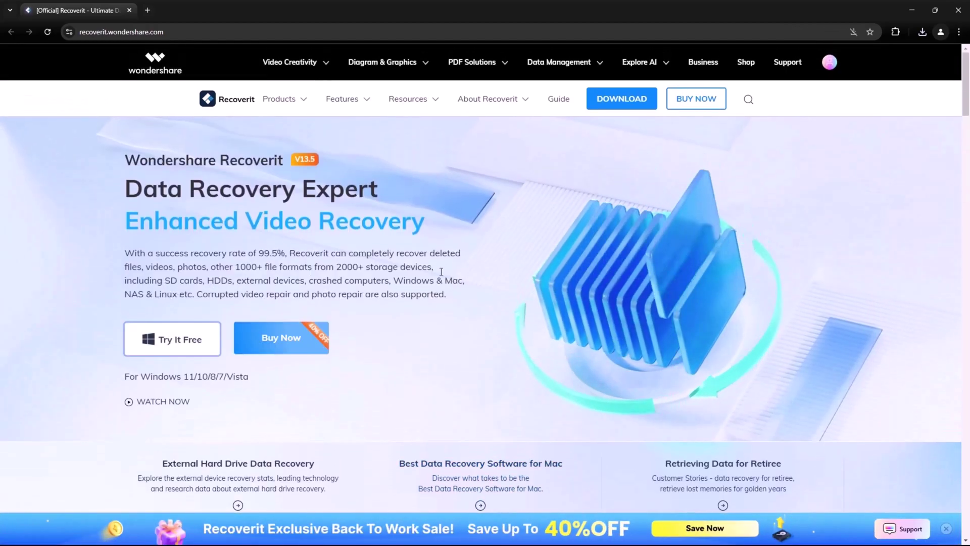
{"action": "left_click", "coordinate": [190, 342]}
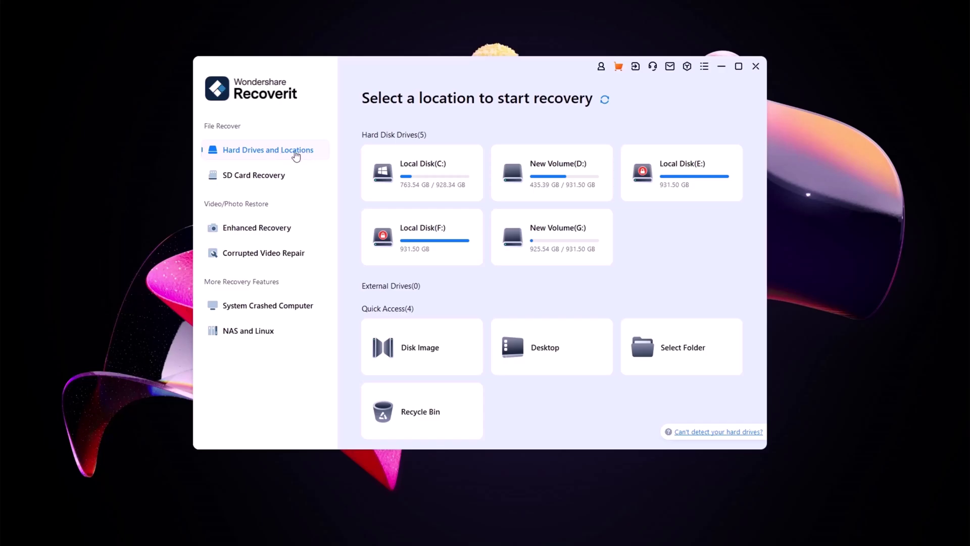
{"action": "left_click", "coordinate": [282, 174]}
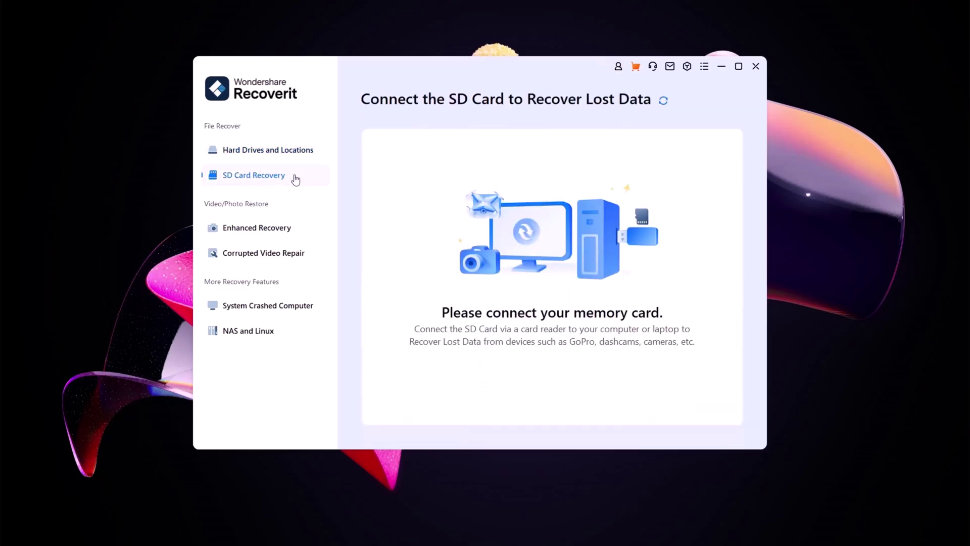
{"action": "left_click", "coordinate": [292, 229]}
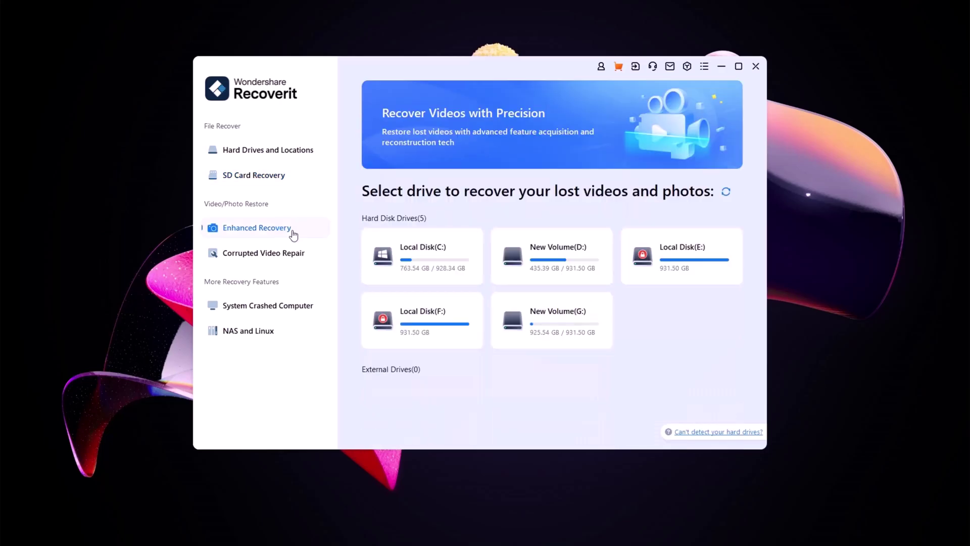
{"action": "left_click", "coordinate": [286, 257]}
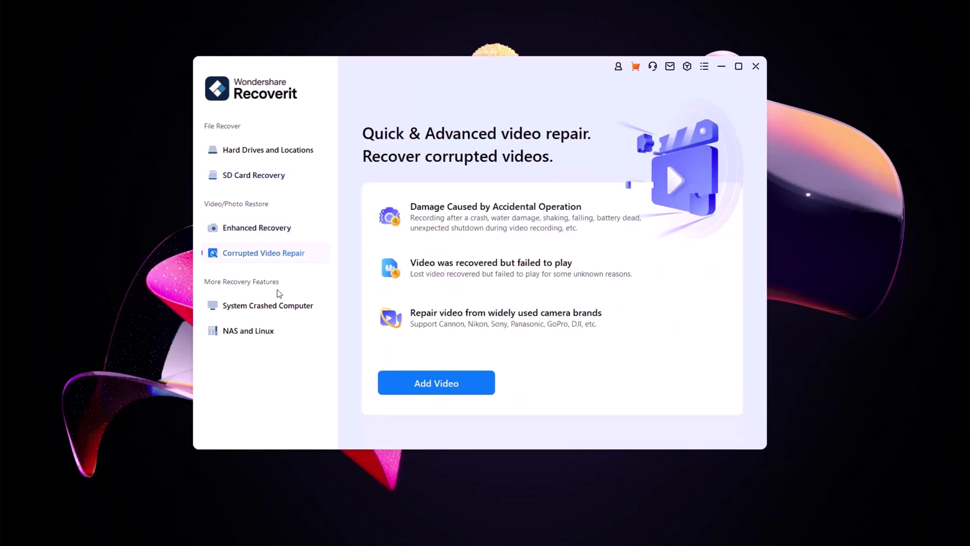
{"action": "left_click", "coordinate": [277, 304]}
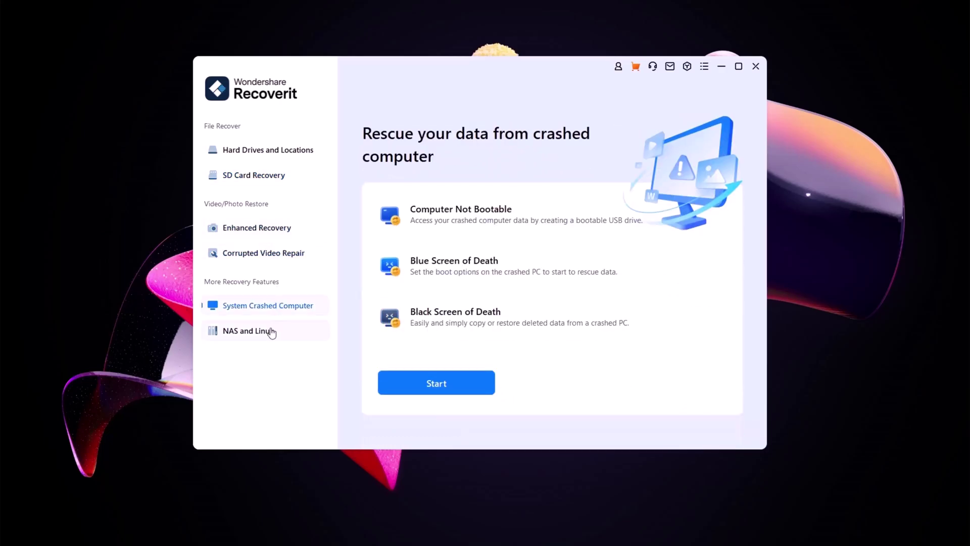
{"action": "left_click", "coordinate": [272, 332]}
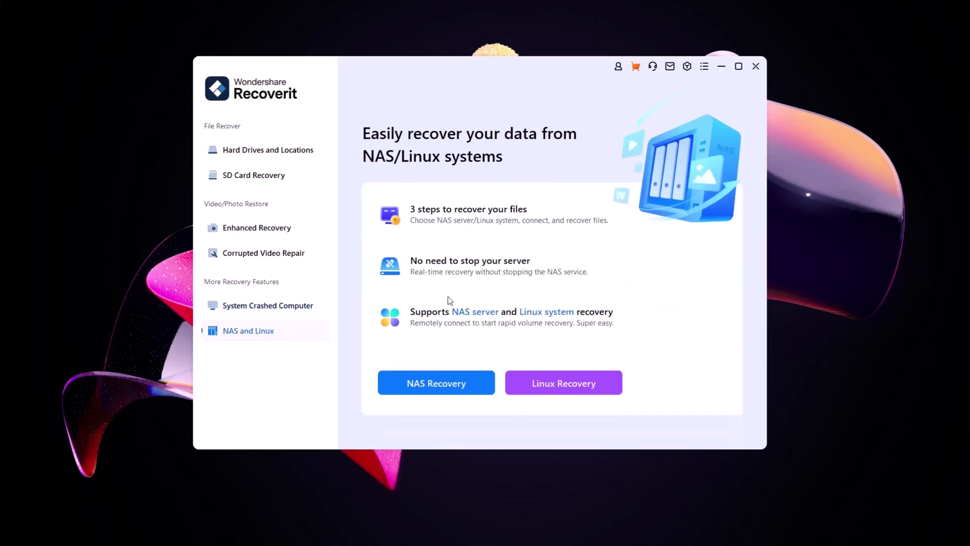
{"action": "left_click", "coordinate": [262, 158]}
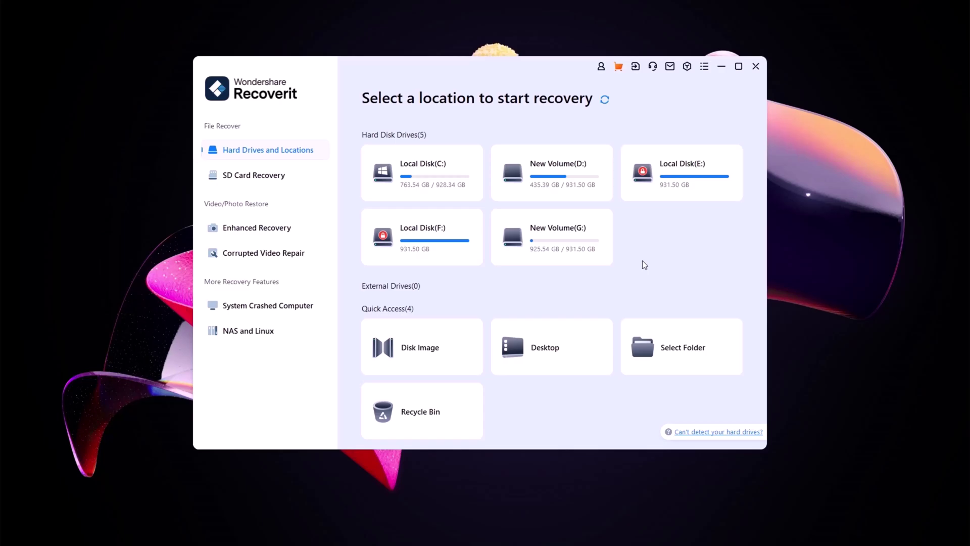
Scan New Volume (G:) and wait for the quick scan's Document, Photo and Video results.
{"action": "left_click", "coordinate": [576, 251]}
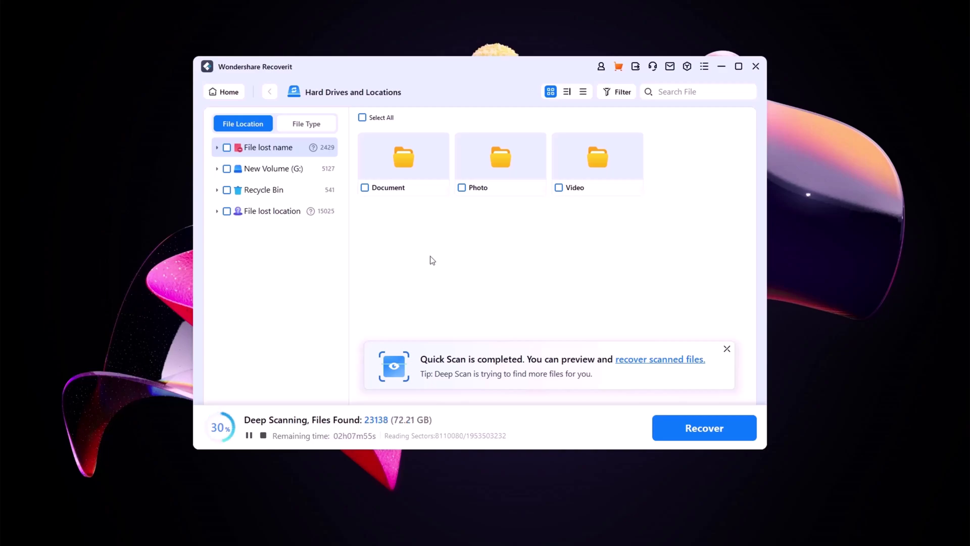
Dismiss the quick scan notice and browse the File Type categories, toggling their checkboxes.
{"action": "left_click", "coordinate": [727, 348]}
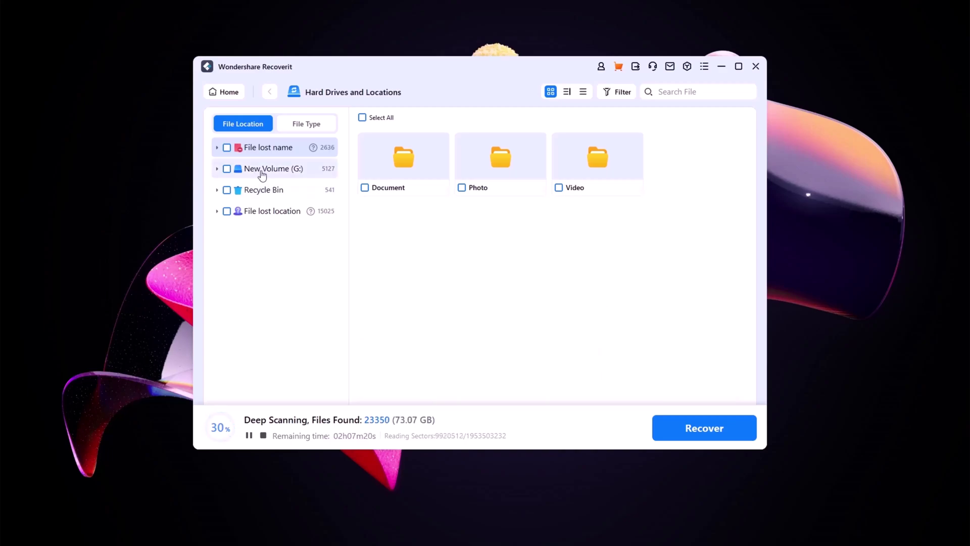
{"action": "left_click", "coordinate": [284, 129]}
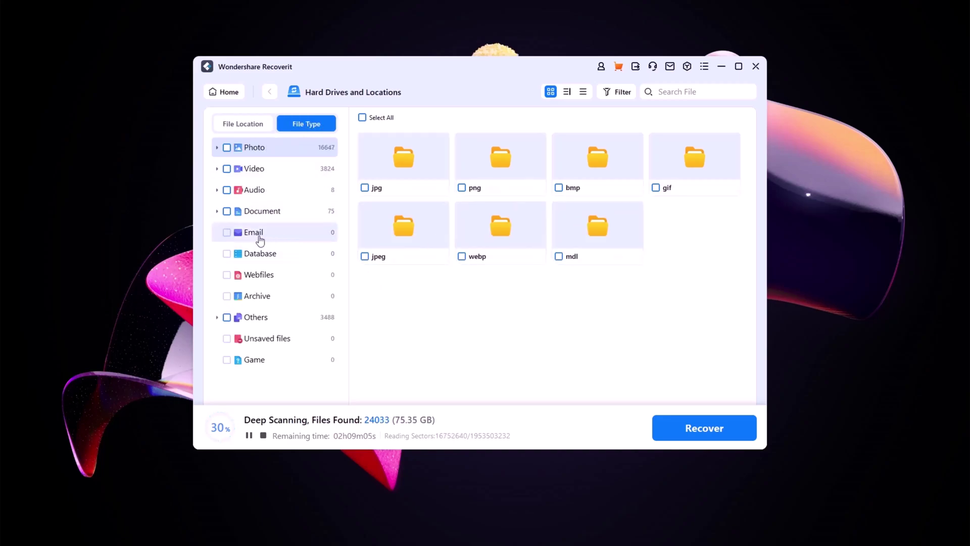
{"action": "left_click", "coordinate": [259, 234]}
{"action": "left_click", "coordinate": [275, 211]}
{"action": "left_click", "coordinate": [277, 193]}
{"action": "left_click", "coordinate": [282, 172]}
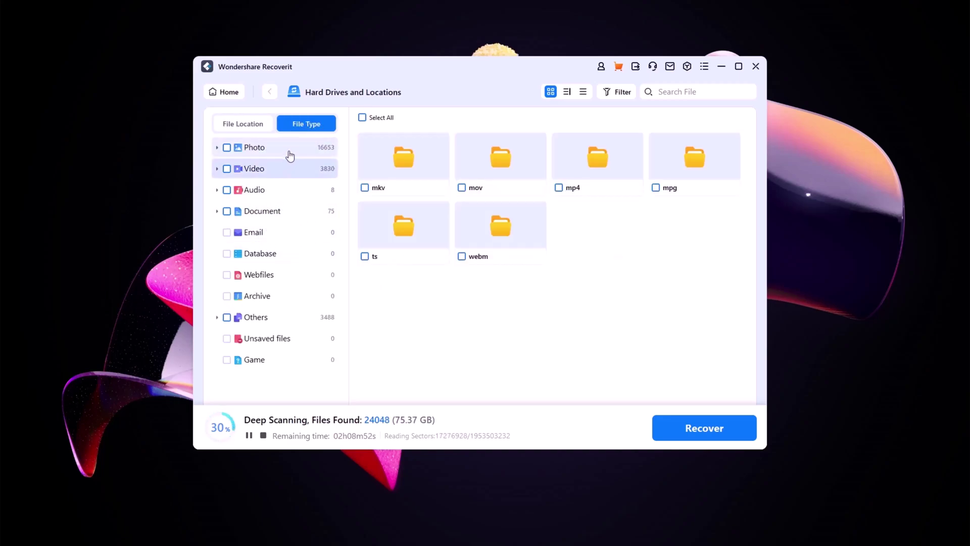
{"action": "left_click", "coordinate": [288, 149]}
{"action": "left_click", "coordinate": [267, 254]}
{"action": "left_click", "coordinate": [265, 275]}
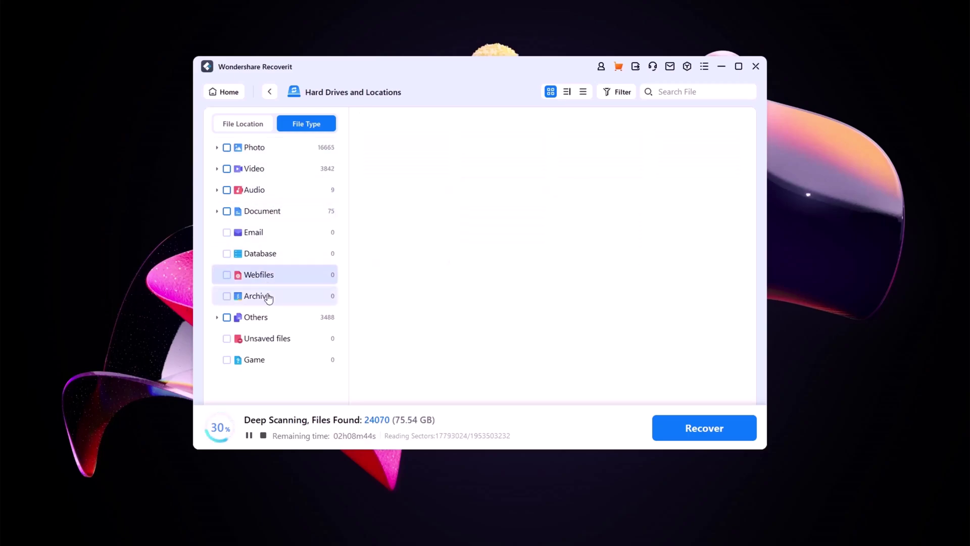
{"action": "left_click", "coordinate": [269, 297]}
{"action": "left_click", "coordinate": [271, 317]}
{"action": "left_click", "coordinate": [273, 338]}
{"action": "left_click", "coordinate": [274, 359]}
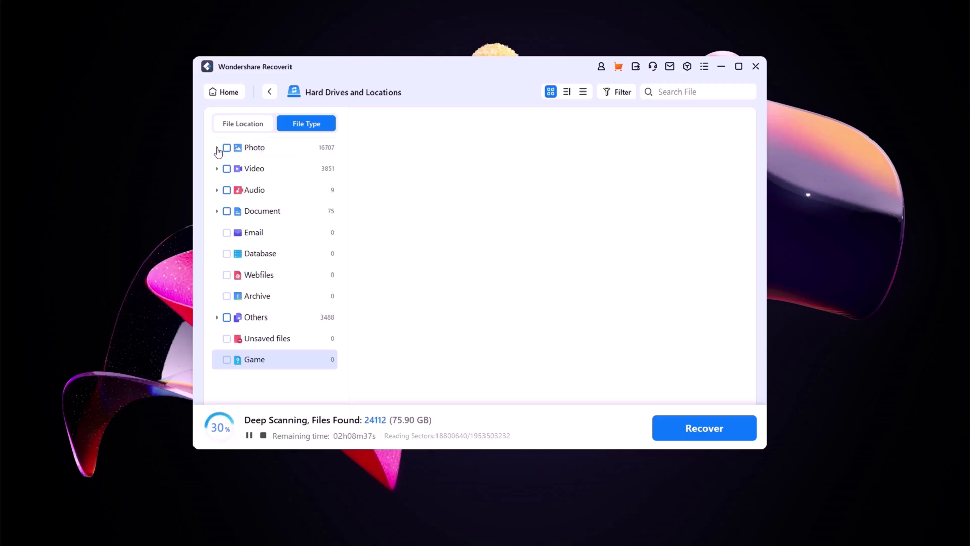
Mark all found Photo and Document files for recovery, 16,885 files totalling 3.71 GB.
{"action": "left_click", "coordinate": [221, 147]}
{"action": "left_click", "coordinate": [227, 147]}
{"action": "left_click", "coordinate": [217, 147]}
{"action": "left_click", "coordinate": [227, 211]}
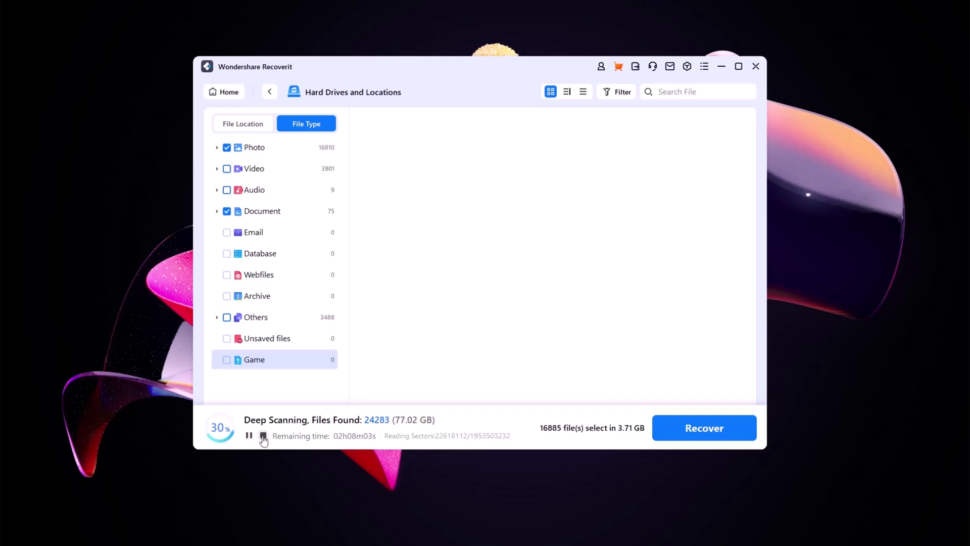
Stop the ongoing deep scan and acknowledge the scan completed summary.
{"action": "left_click", "coordinate": [262, 436]}
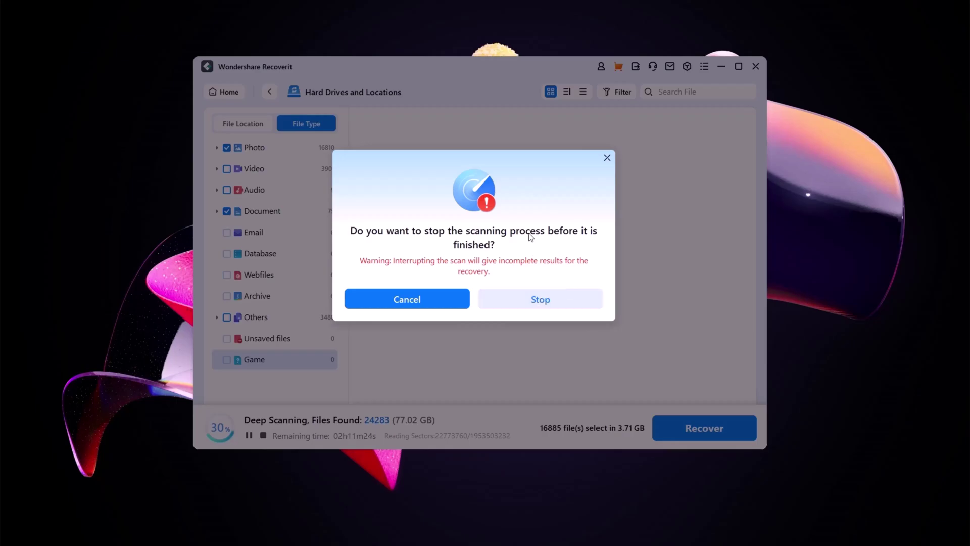
{"action": "left_click", "coordinate": [549, 303]}
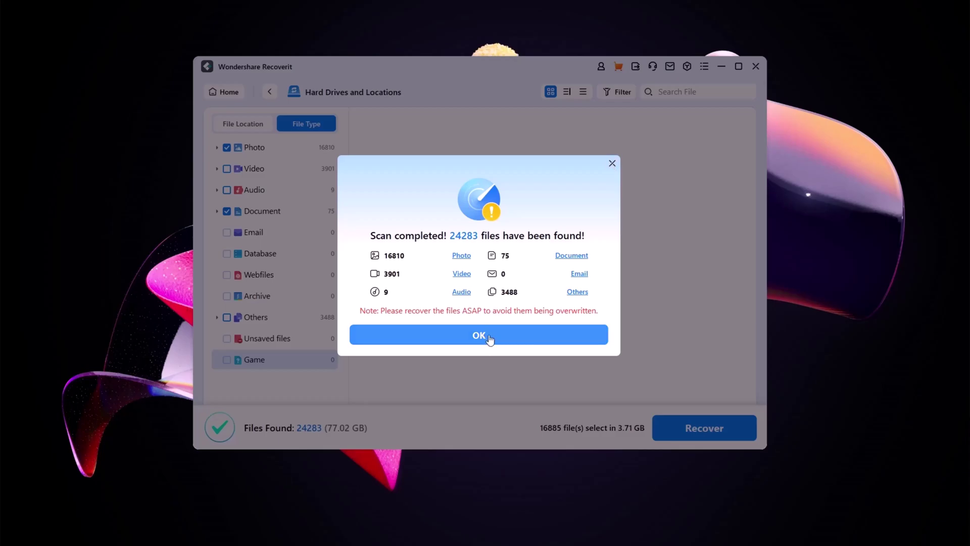
{"action": "left_click", "coordinate": [489, 337]}
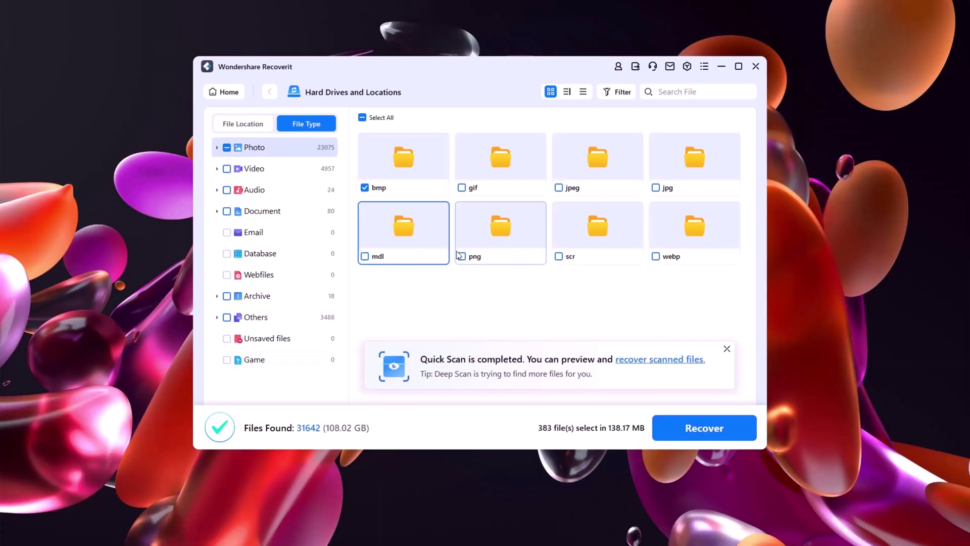
Select the bmp, gif, jpeg, jpg and png photo folders for recovery.
{"action": "left_click", "coordinate": [461, 256]}
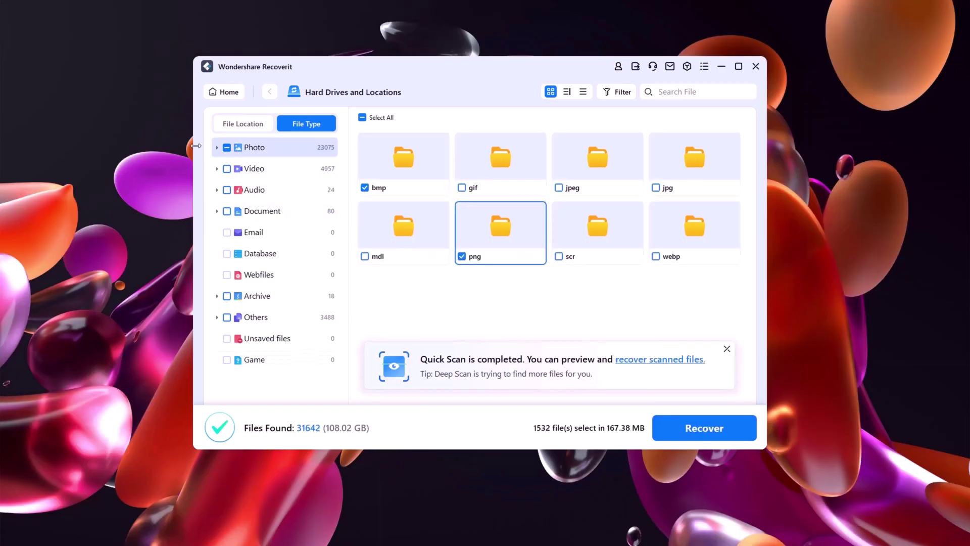
{"action": "left_click", "coordinate": [217, 148]}
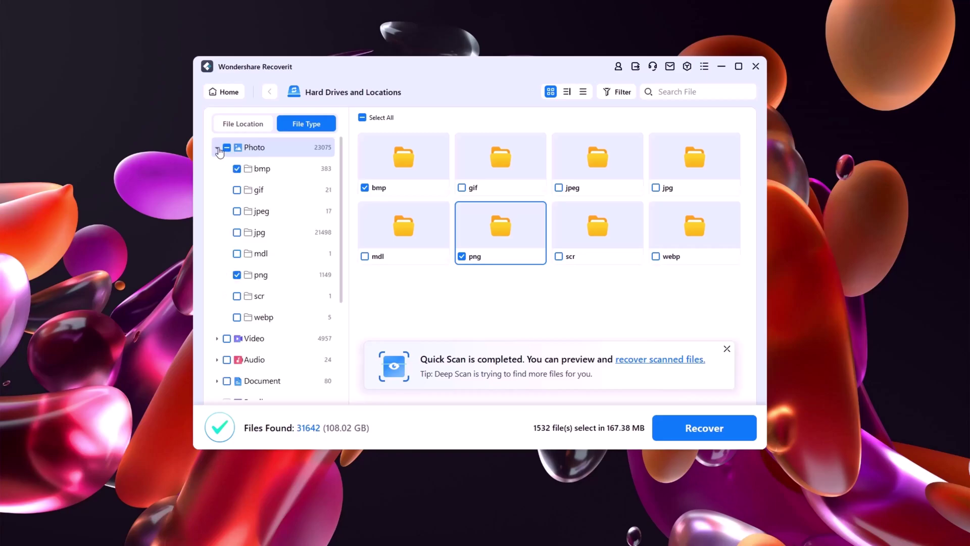
{"action": "left_click", "coordinate": [237, 190]}
{"action": "left_click", "coordinate": [237, 233]}
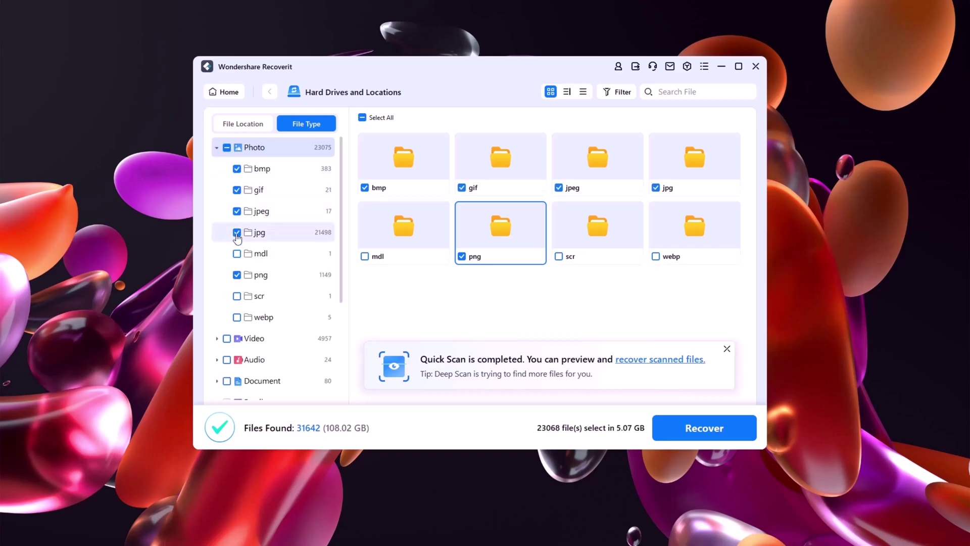
{"action": "scroll", "coordinate": [267, 233], "scroll_direction": "down", "scroll_amount": 3}
Add Document and Audio files and recover all 23,172 selected files into a new folder on C:.
{"action": "left_click", "coordinate": [226, 232]}
{"action": "left_click", "coordinate": [227, 211]}
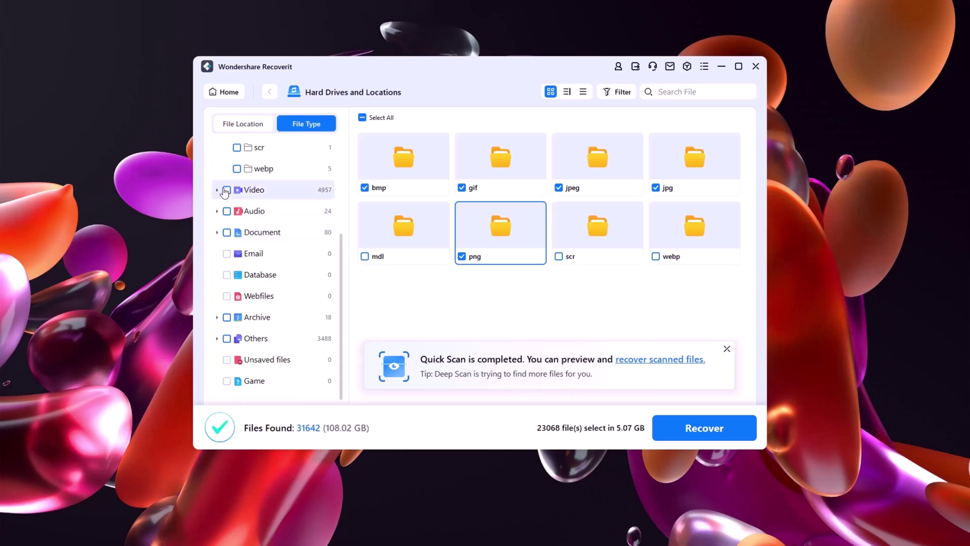
{"action": "left_click", "coordinate": [707, 429]}
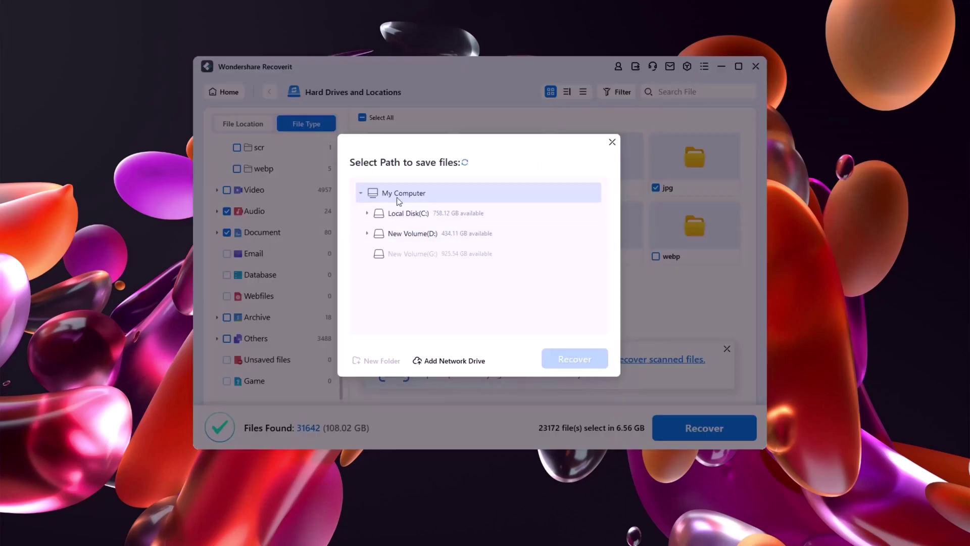
{"action": "left_click", "coordinate": [399, 212]}
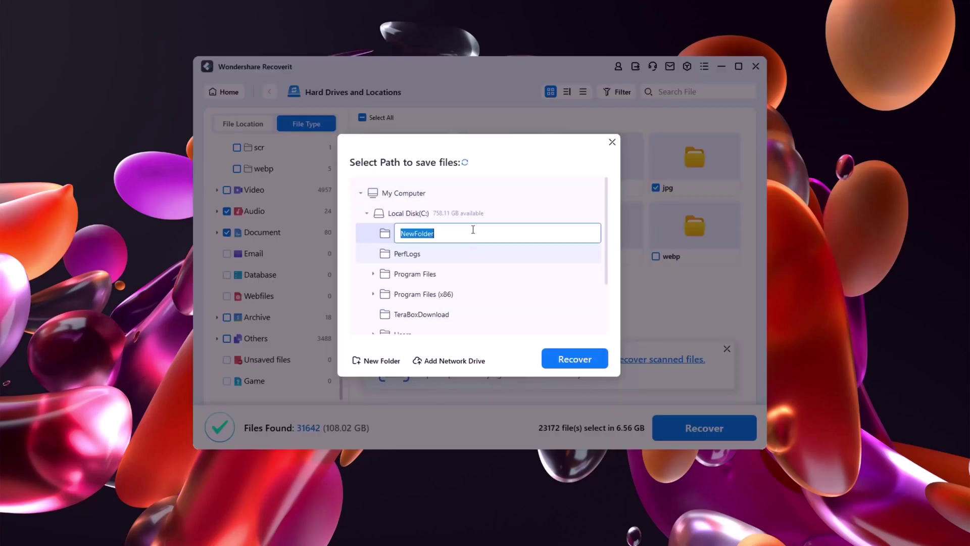
{"action": "type", "text": "data recovery"}
{"action": "left_click", "coordinate": [599, 360]}
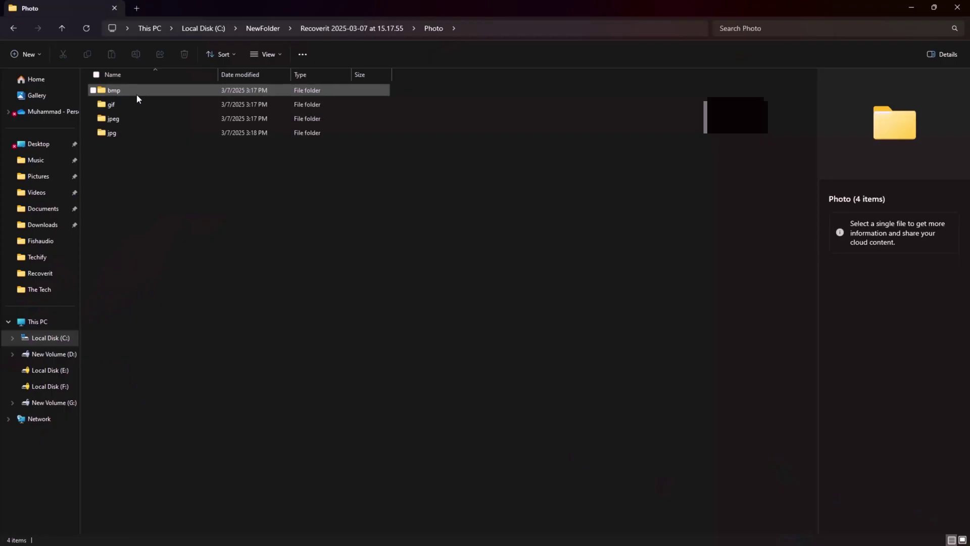
Open the recovered bmp folder on C: showing its 383 images.
{"action": "double_click", "coordinate": [137, 94]}
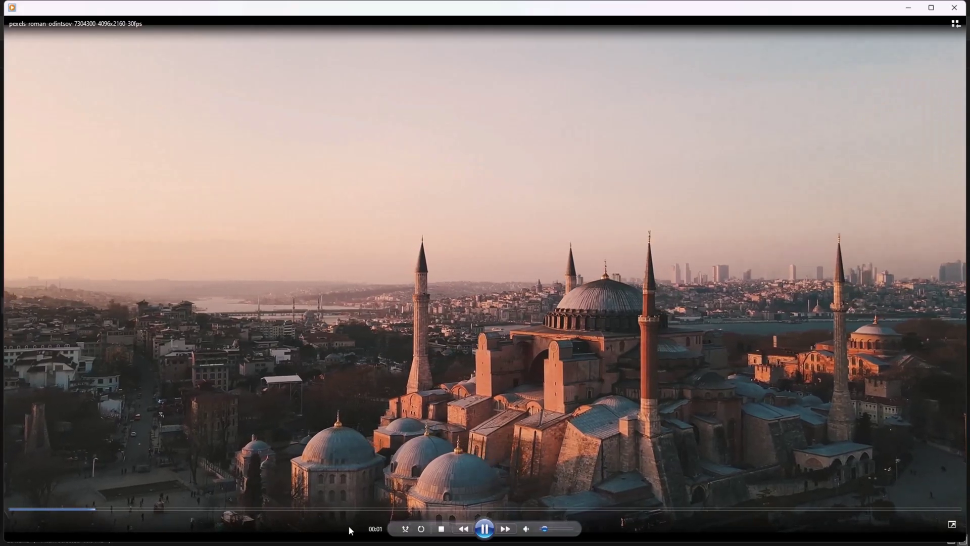
{"action": "left_click", "coordinate": [441, 510]}
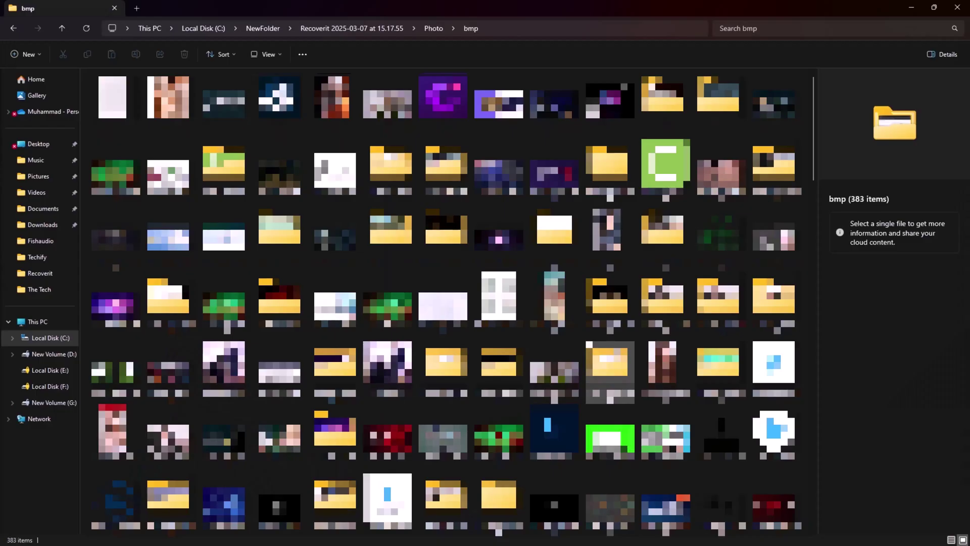
Return to the Photo folder and page through several recovered photos in the viewer.
{"action": "key", "text": "alt+Up"}
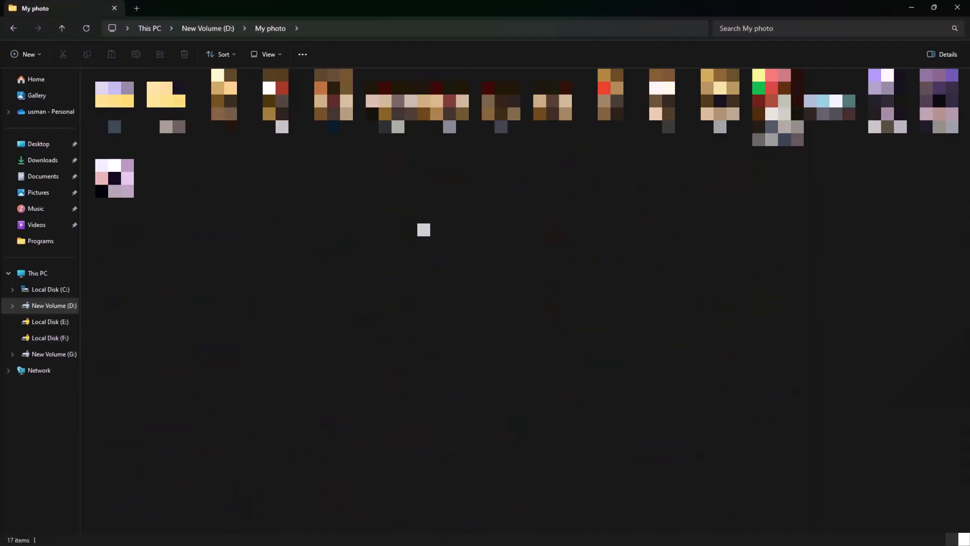
{"action": "key", "text": "Return"}
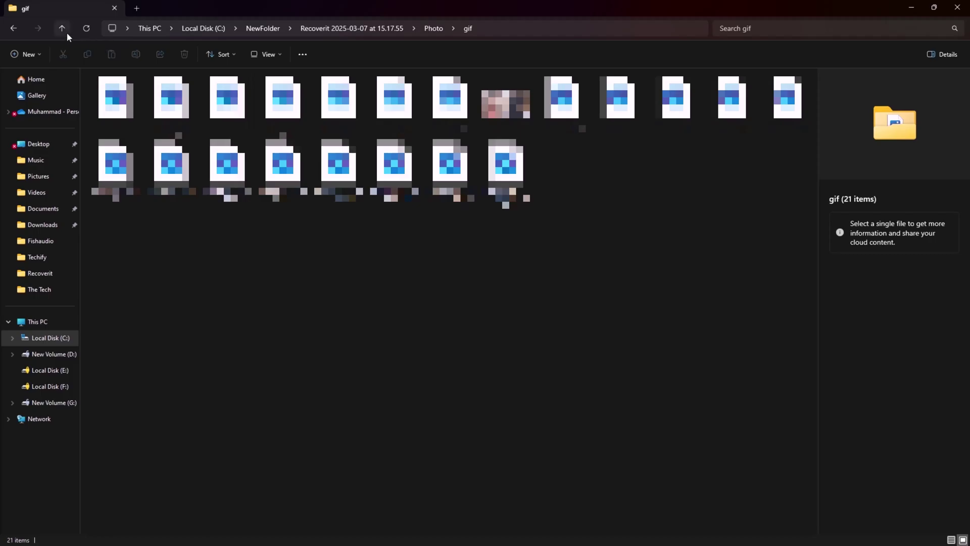
{"action": "left_click", "coordinate": [61, 28]}
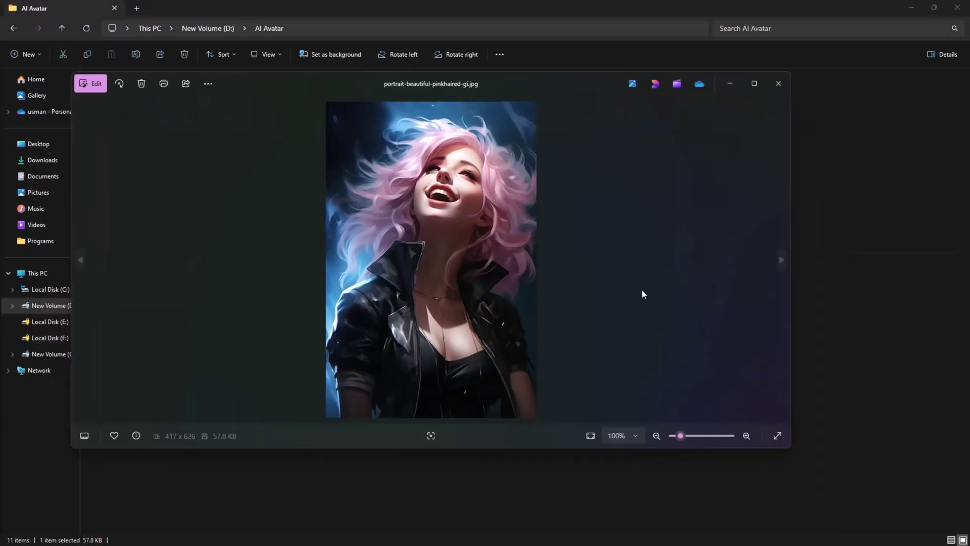
{"action": "left_click", "coordinate": [784, 263]}
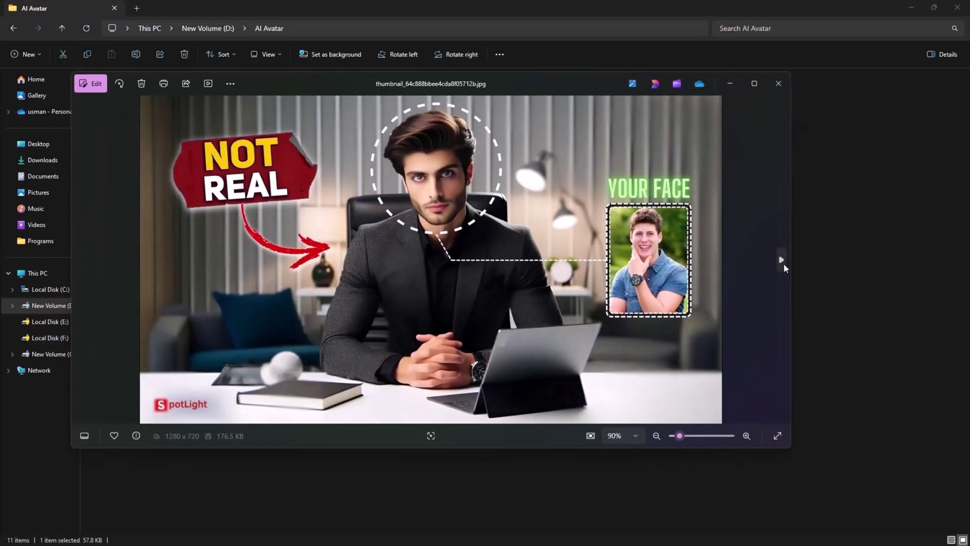
{"action": "left_click", "coordinate": [784, 263]}
{"action": "left_click", "coordinate": [783, 263]}
{"action": "left_click", "coordinate": [783, 262]}
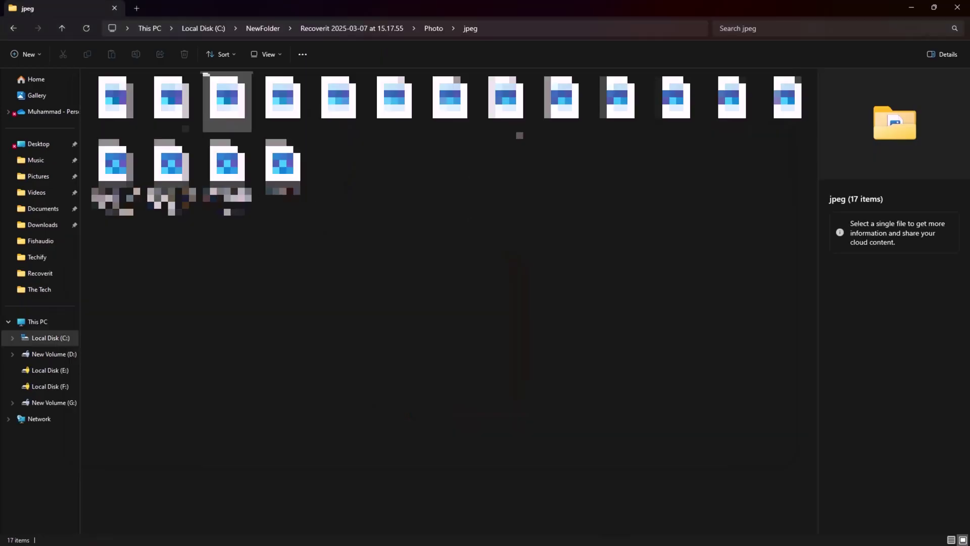
{"action": "left_click", "coordinate": [63, 28]}
Open the recovered jpg folder to check its 2,539 files.
{"action": "double_click", "coordinate": [122, 136]}
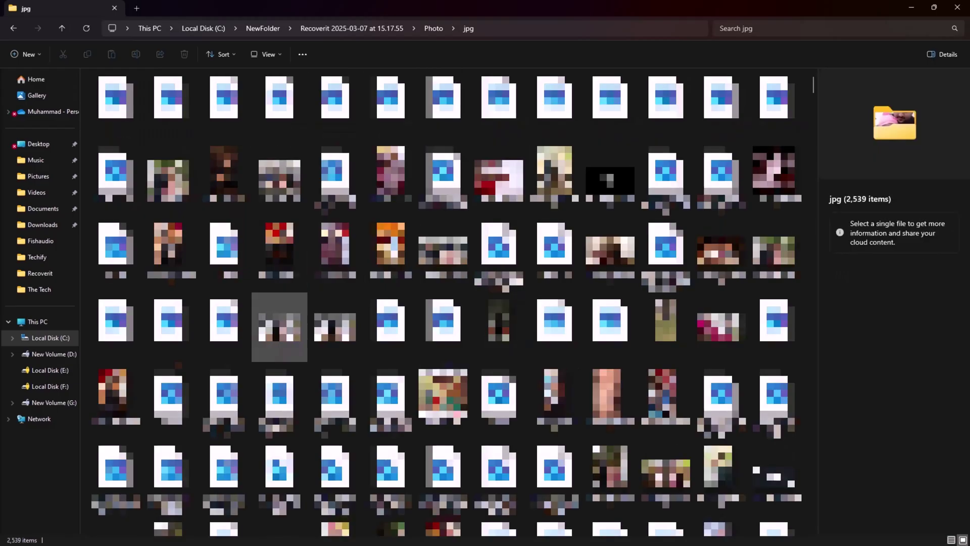
{"action": "scroll", "coordinate": [477, 344], "scroll_direction": "down", "scroll_amount": 10}
{"action": "scroll", "coordinate": [499, 374], "scroll_direction": "up", "scroll_amount": 5}
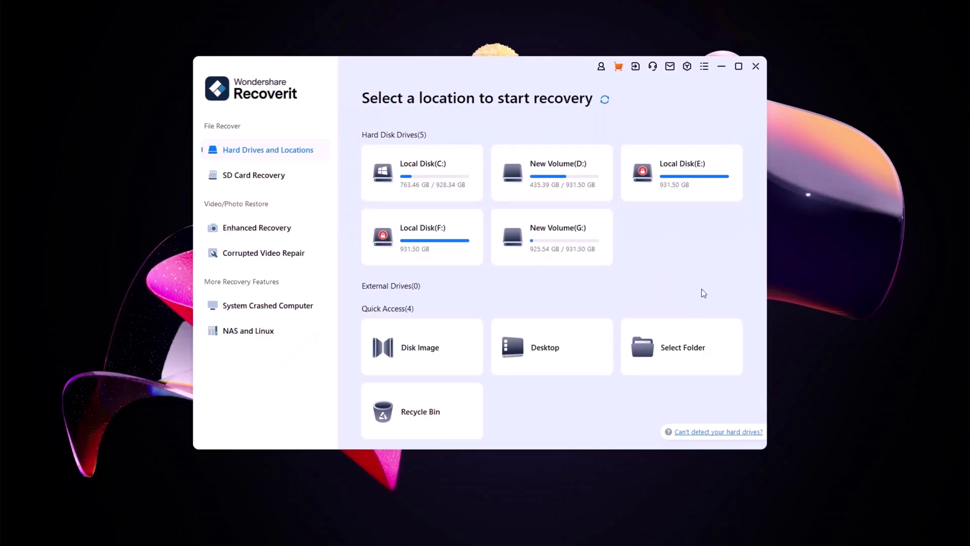
In Chrome, highlight part of the Data Recovery Expert description paragraph on the Recoverit site.
{"action": "mouse_move", "coordinate": [627, 543]}
{"action": "left_click", "coordinate": [531, 535]}
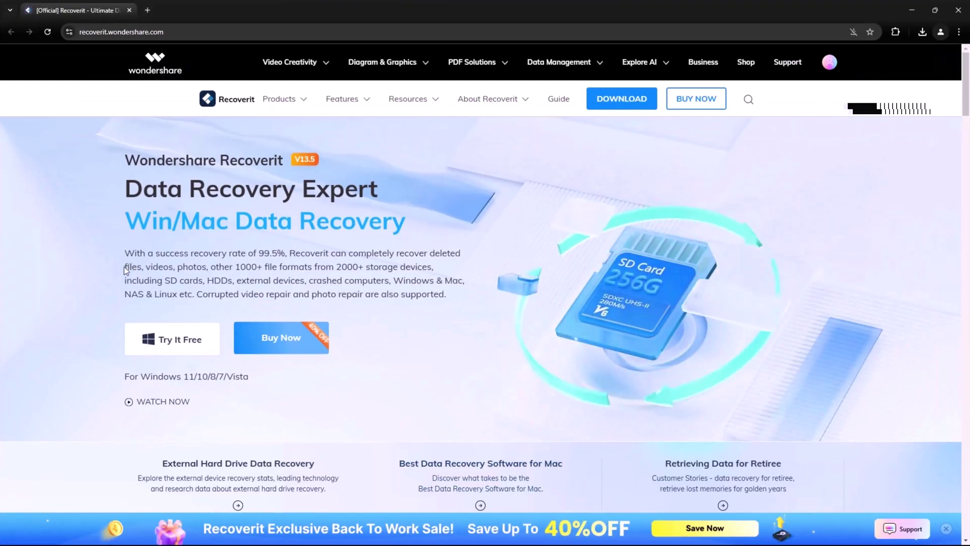
{"action": "mouse_move", "coordinate": [126, 267]}
{"action": "left_mouse_down"}
{"action": "mouse_move", "coordinate": [439, 268]}
{"action": "mouse_move", "coordinate": [456, 292]}
{"action": "mouse_move", "coordinate": [125, 281]}
{"action": "mouse_move", "coordinate": [125, 259]}
{"action": "mouse_move", "coordinate": [110, 259]}
{"action": "left_mouse_up"}
{"action": "left_click", "coordinate": [456, 294]}
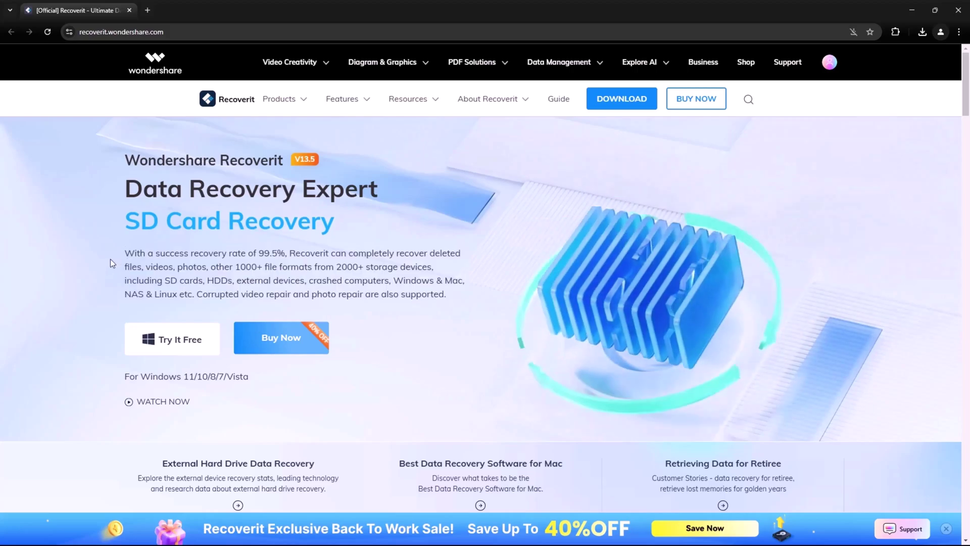
{"action": "left_click", "coordinate": [111, 259]}
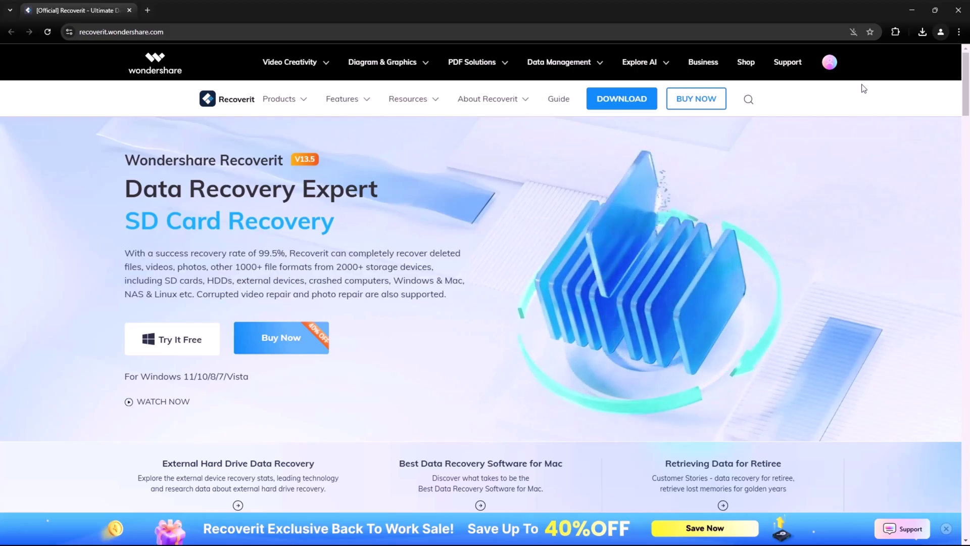
{"action": "left_click_drag", "start_coordinate": [144, 267], "coordinate": [450, 294]}
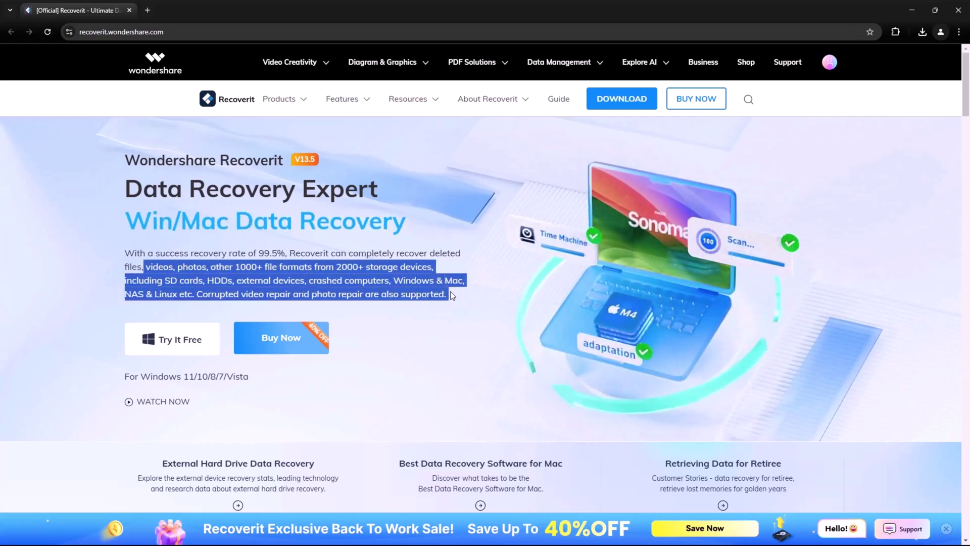
{"action": "scroll", "coordinate": [83, 297], "scroll_direction": "down", "scroll_amount": 8}
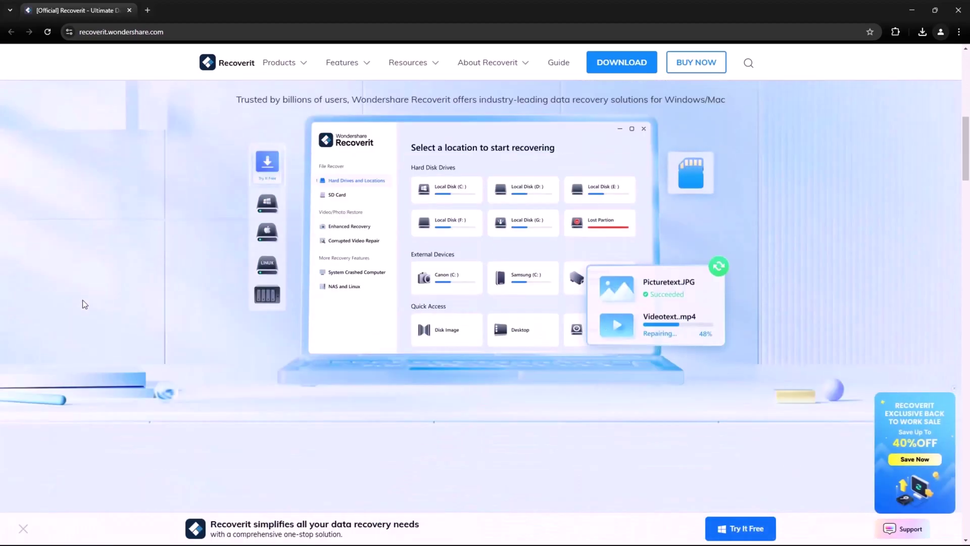
{"action": "scroll", "coordinate": [201, 293], "scroll_direction": "up", "scroll_amount": 2}
Open the illustration's download link, dismiss TeraBox and block the multiple-file download.
{"action": "double_click", "coordinate": [279, 307]}
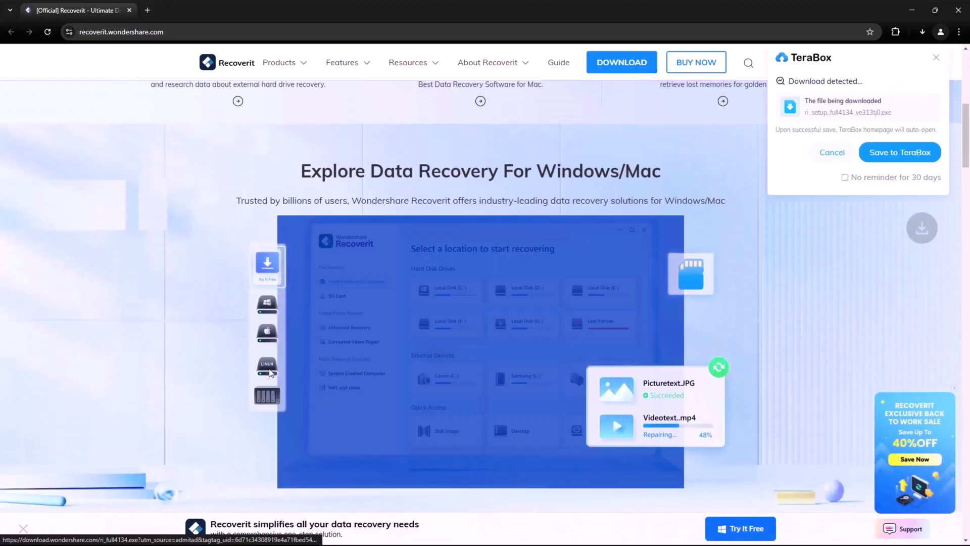
{"action": "left_click", "coordinate": [833, 151]}
{"action": "left_click", "coordinate": [793, 170]}
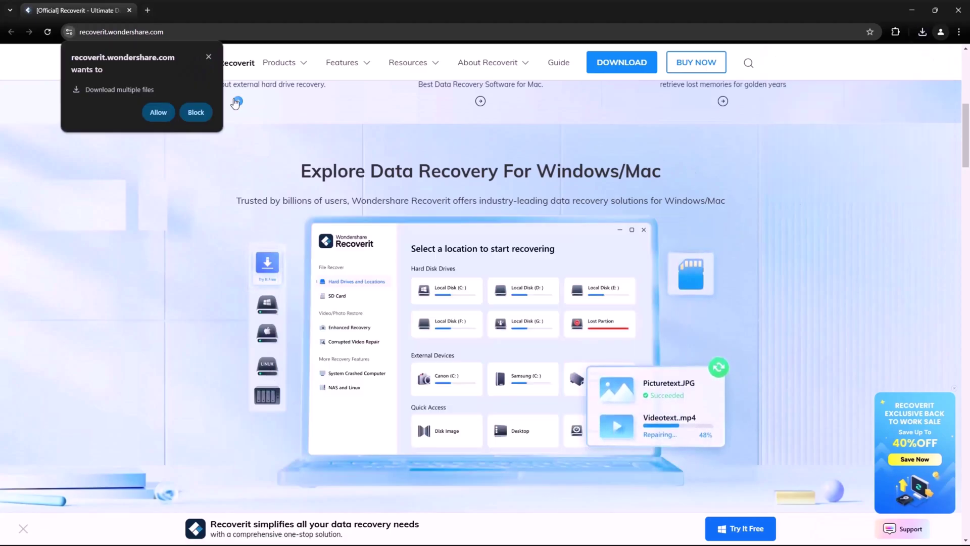
{"action": "left_click", "coordinate": [208, 57]}
{"action": "scroll", "coordinate": [414, 251], "scroll_direction": "down", "scroll_amount": 3}
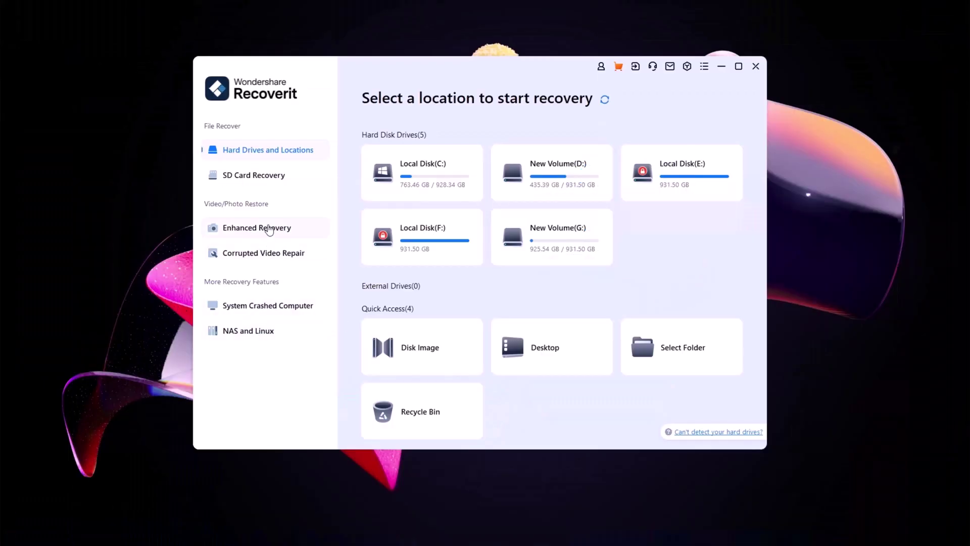
Try the System Crashed Computer feature's bootable drive wizard, then back out.
{"action": "left_click", "coordinate": [265, 253]}
{"action": "left_click", "coordinate": [271, 231]}
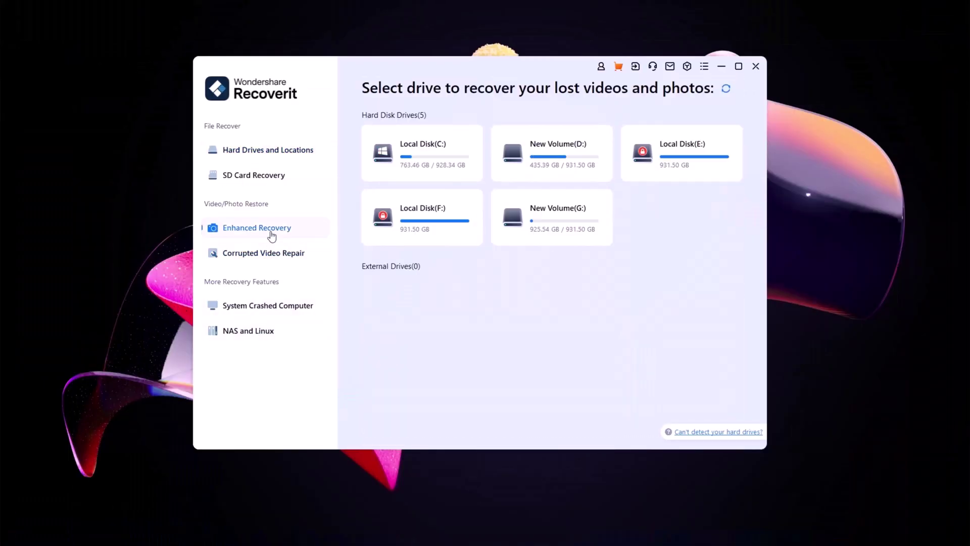
{"action": "left_click", "coordinate": [275, 303]}
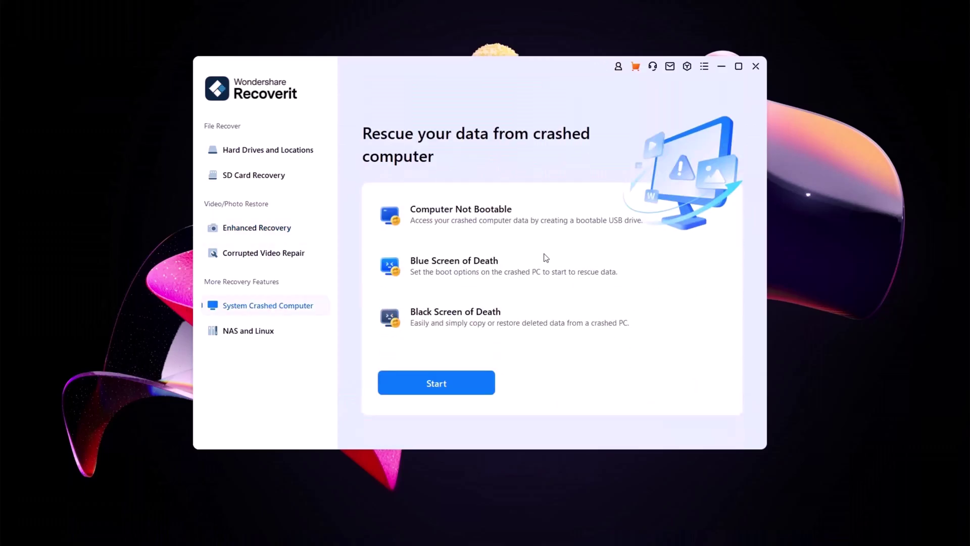
{"action": "left_click", "coordinate": [449, 389]}
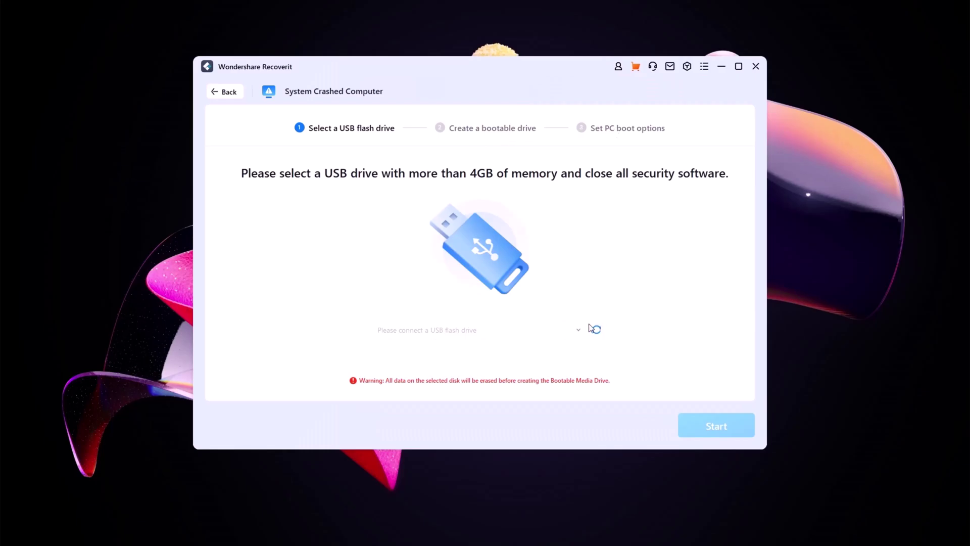
{"action": "left_click", "coordinate": [225, 92]}
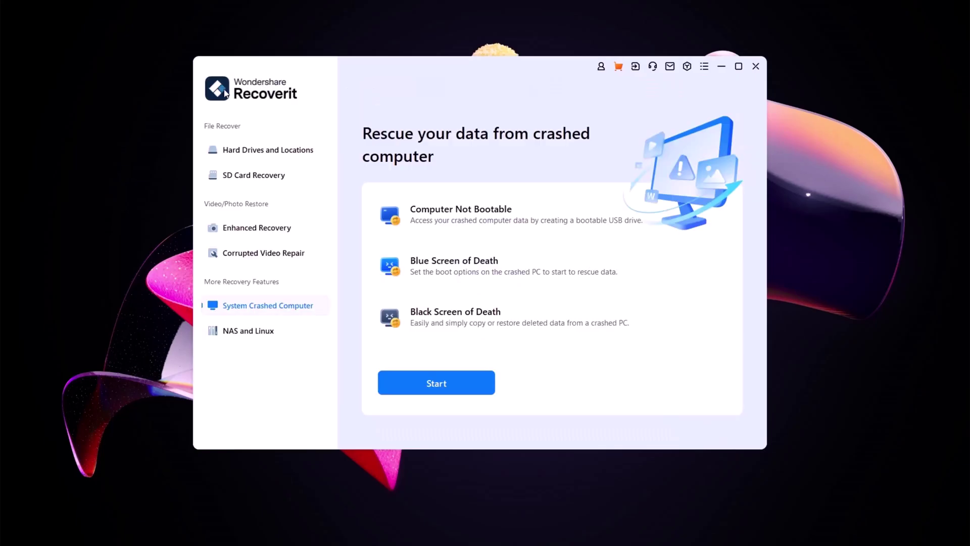
Try Corrupted Video Repair's Add Video, cancel it, then open Enhanced Recovery's drive choice.
{"action": "left_click", "coordinate": [277, 251]}
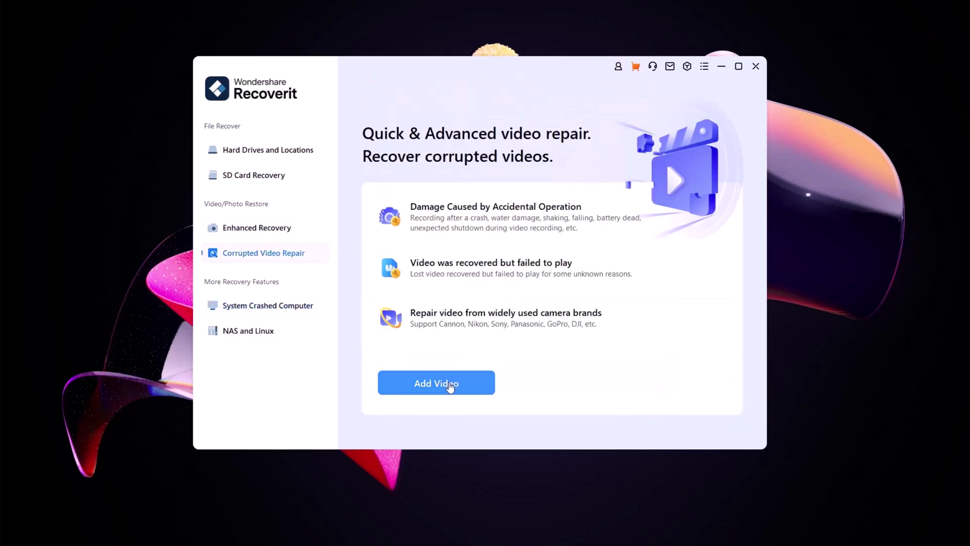
{"action": "left_click", "coordinate": [450, 387]}
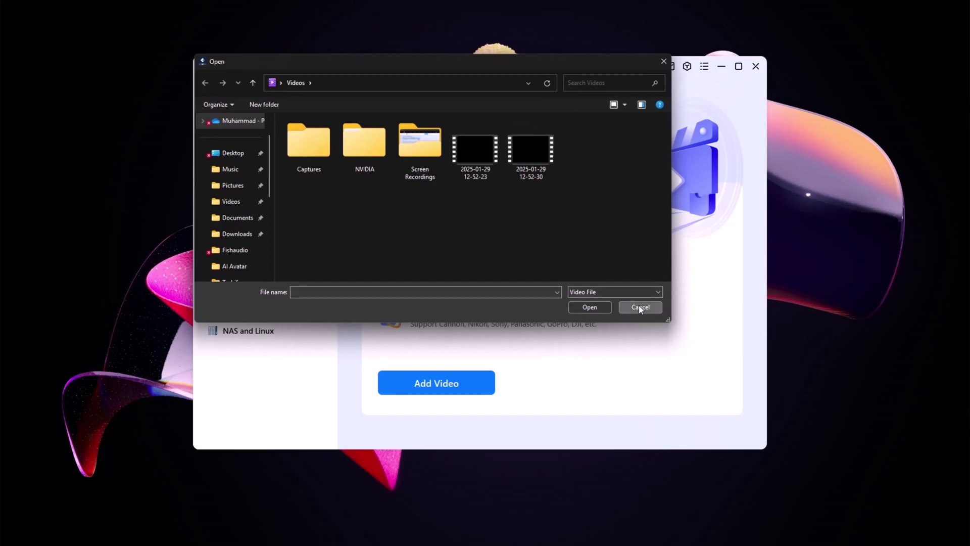
{"action": "left_click", "coordinate": [640, 307]}
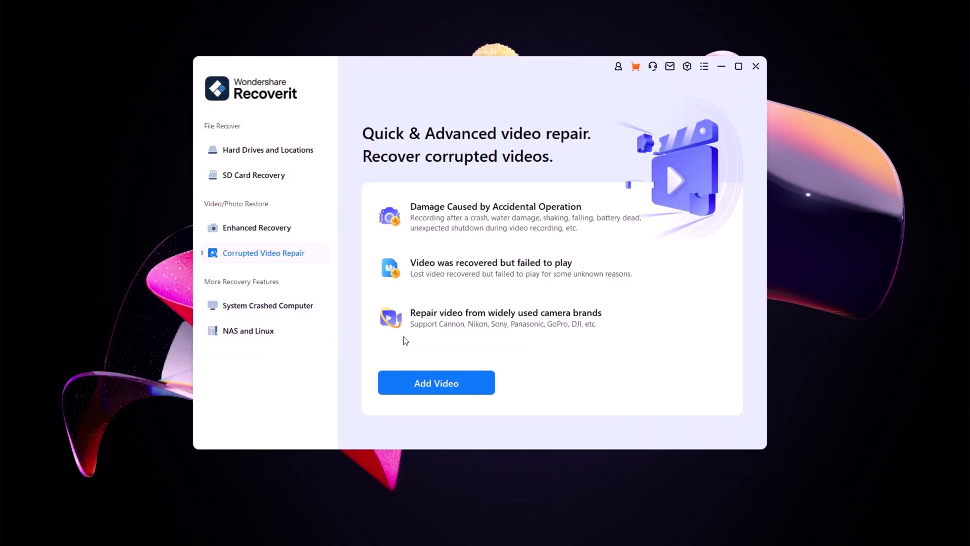
{"action": "left_click", "coordinate": [269, 228]}
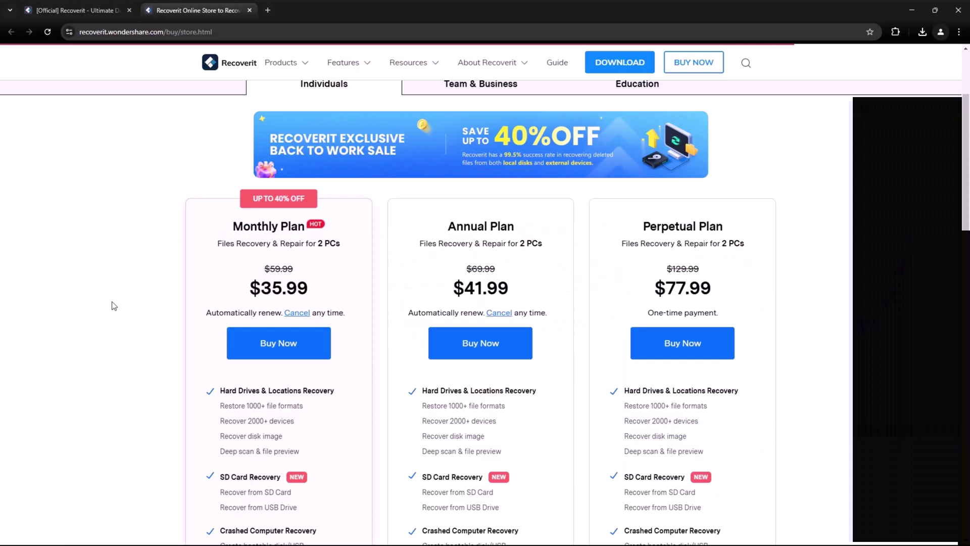
{"action": "scroll", "coordinate": [114, 307], "scroll_direction": "down", "scroll_amount": 2}
Scroll through the store's Monthly, Annual and Perpetual plan cards to compare prices and features.
{"action": "scroll", "coordinate": [114, 306], "scroll_direction": "down", "scroll_amount": 5}
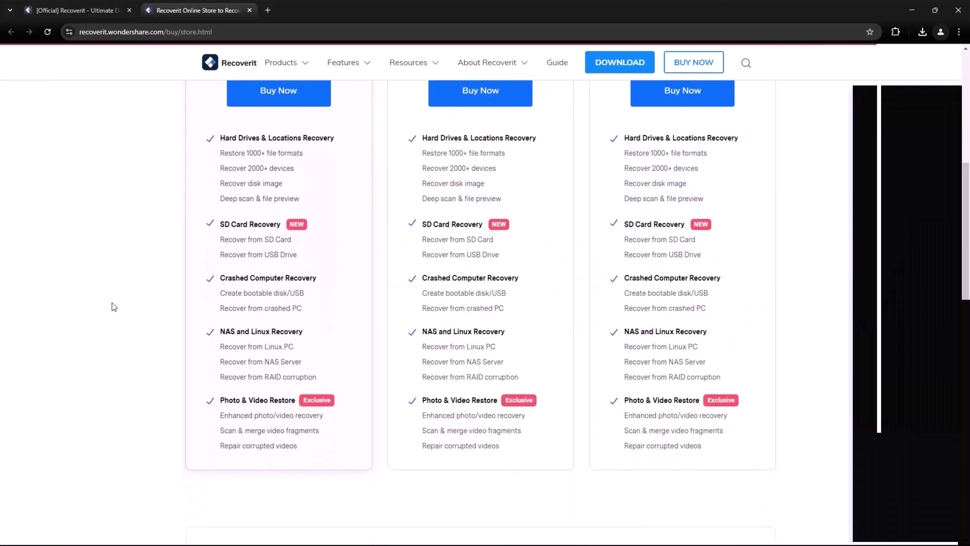
{"action": "scroll", "coordinate": [114, 306], "scroll_direction": "up", "scroll_amount": 5}
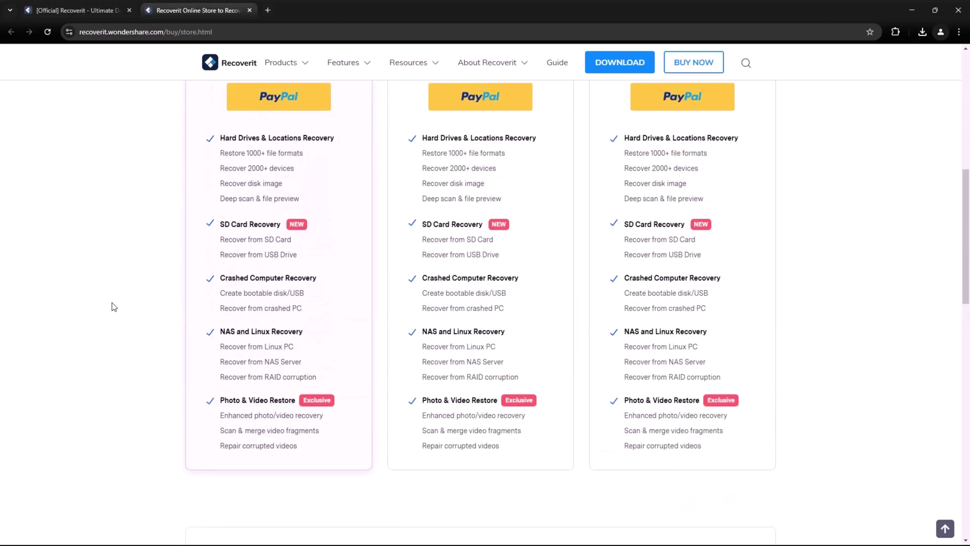
{"action": "scroll", "coordinate": [114, 306], "scroll_direction": "up", "scroll_amount": 2}
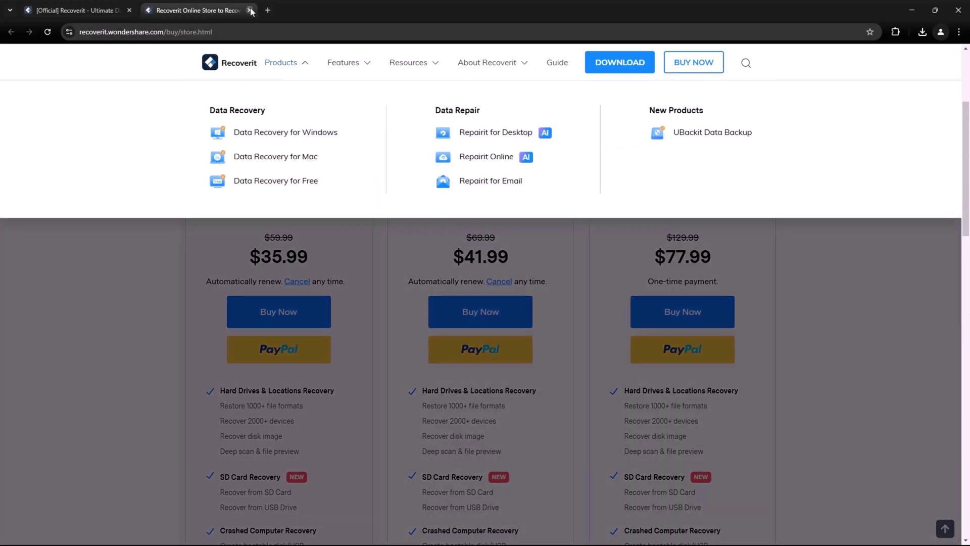
Close the pricing store tab, clear the stray text selection and scroll the Recoverit home page.
{"action": "left_click", "coordinate": [250, 11]}
{"action": "left_click", "coordinate": [83, 199]}
{"action": "scroll", "coordinate": [95, 295], "scroll_direction": "down", "scroll_amount": 4}
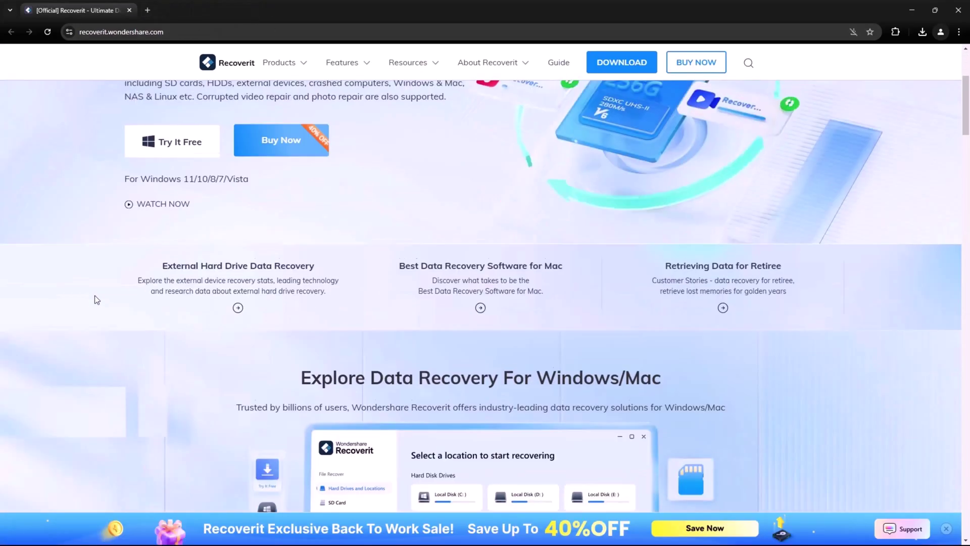
{"action": "scroll", "coordinate": [95, 295], "scroll_direction": "up", "scroll_amount": 4}
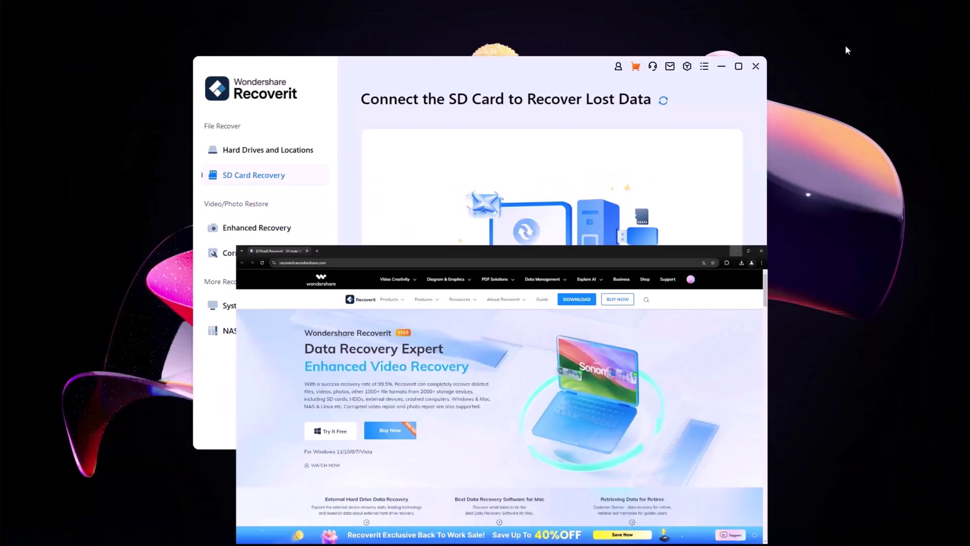
Step through Enhanced Recovery and Corrupted Video Repair, then return to Hard Drives and Locations with five drives listed.
{"action": "left_click", "coordinate": [265, 227]}
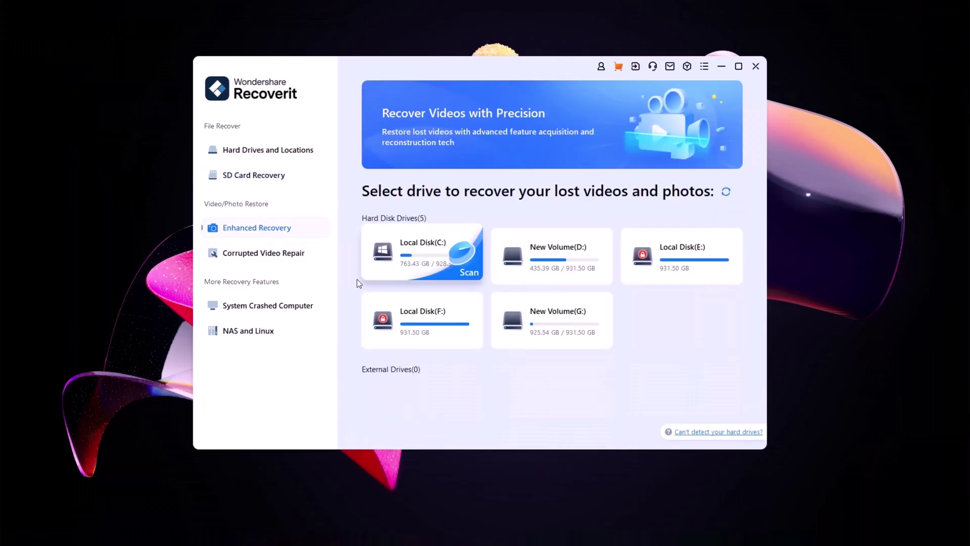
{"action": "left_click", "coordinate": [269, 251]}
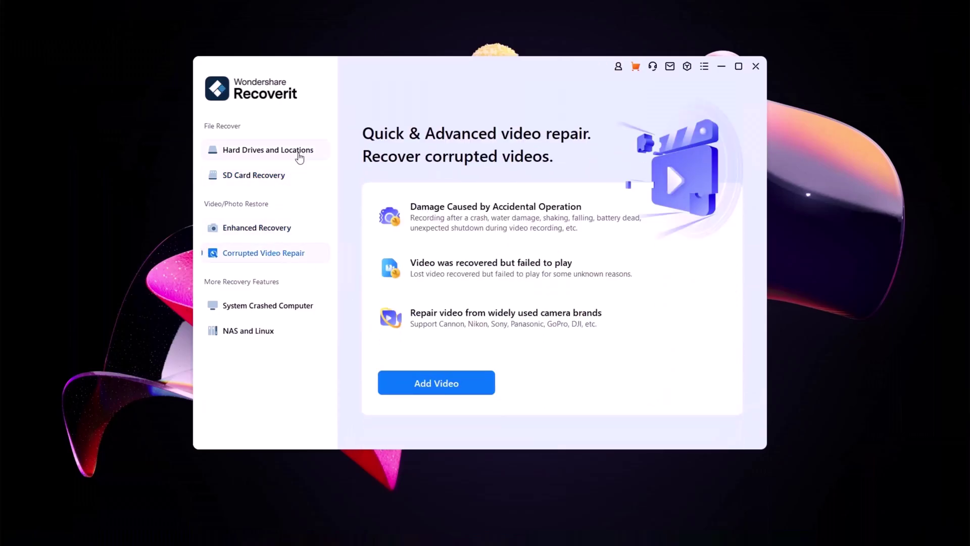
{"action": "left_click", "coordinate": [298, 151]}
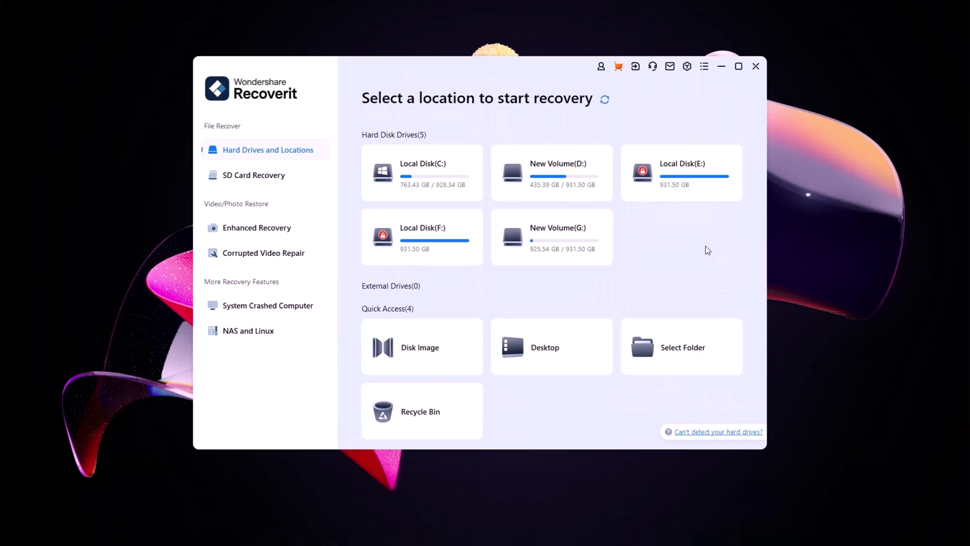